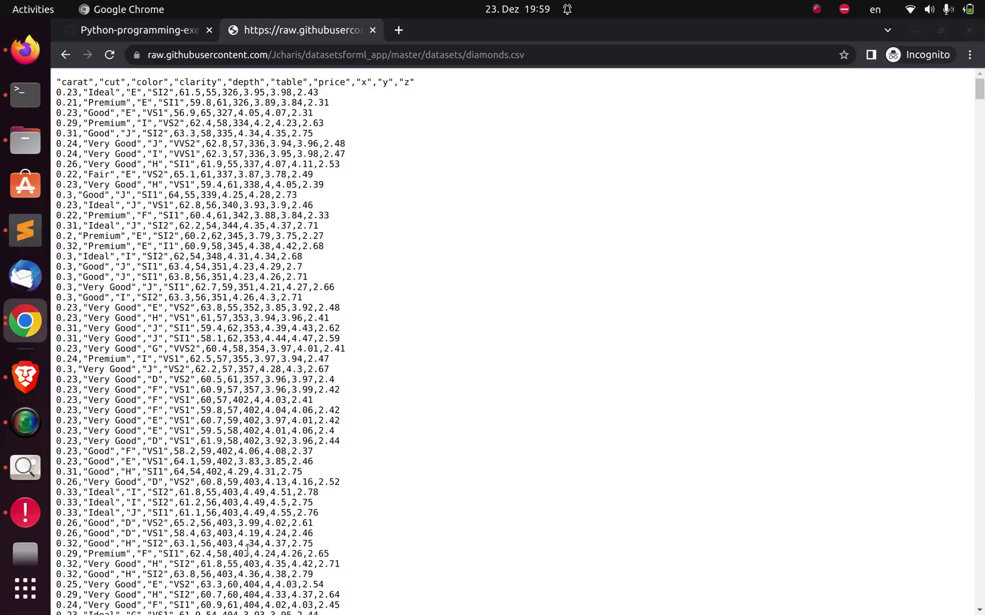
- Copy the diamonds.csv header and first rows, and submit them to ChatGPT in Firefox with the prompt "Can you analyse the dataset given below"
{"action": "left_click_drag", "start_coordinate": [324, 523], "coordinate": [39, 80]}
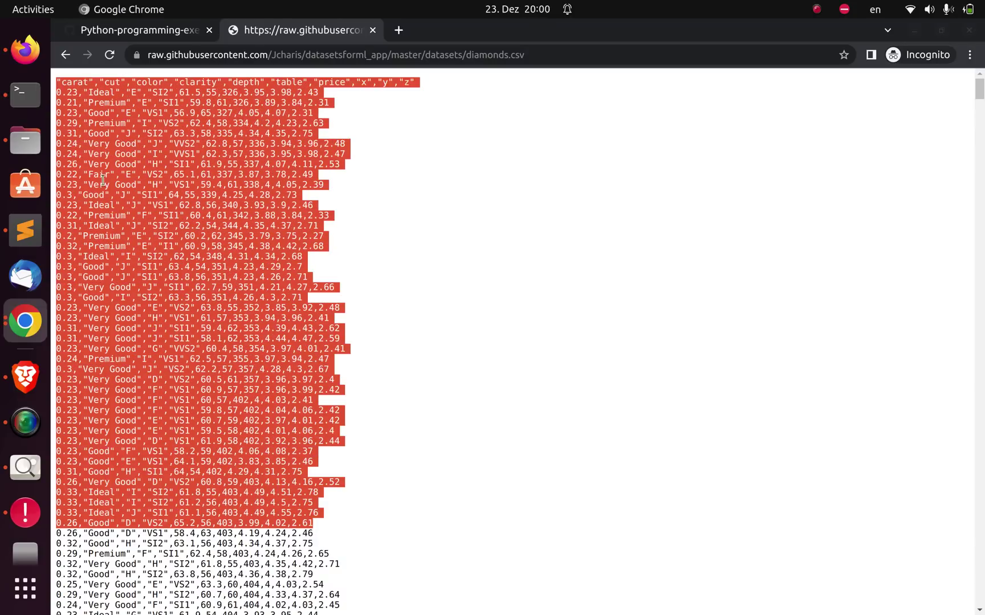
{"action": "left_click", "coordinate": [25, 50]}
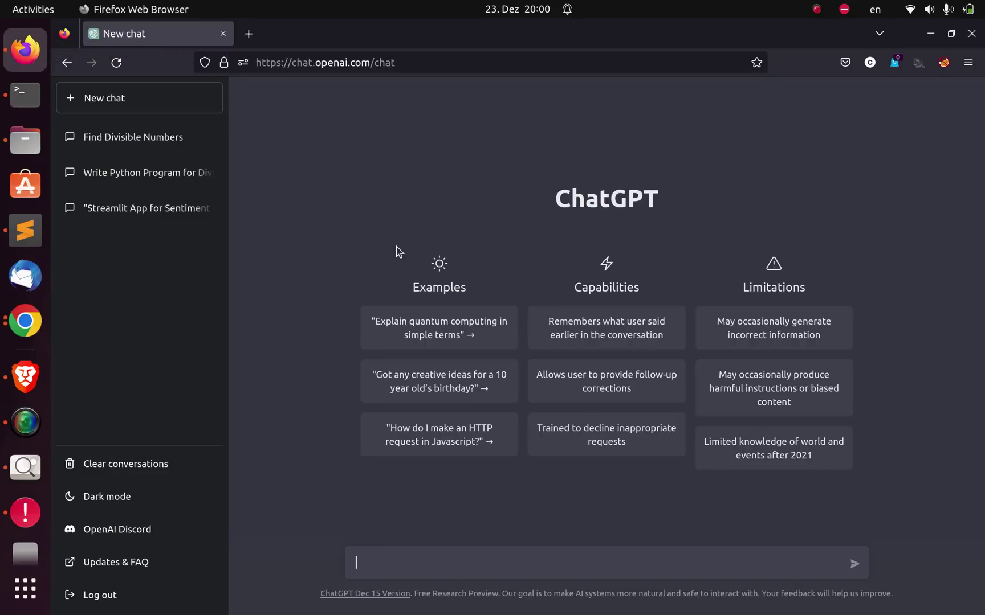
{"action": "left_click", "coordinate": [399, 565]}
{"action": "type", "text": "Can yo"}
{"action": "key", "text": "BackSpace"}
{"action": "key", "text": "BackSpace"}
{"action": "type", "text": "et give"}
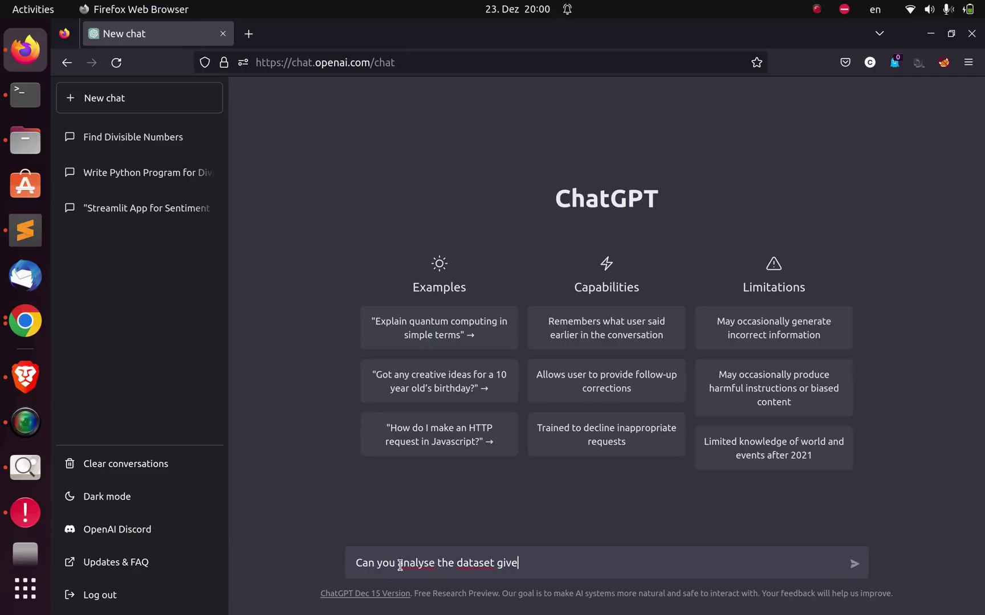
{"action": "type", "text": "n below"}
{"action": "key", "text": "ctrl+v"}
{"action": "key", "text": "Return"}
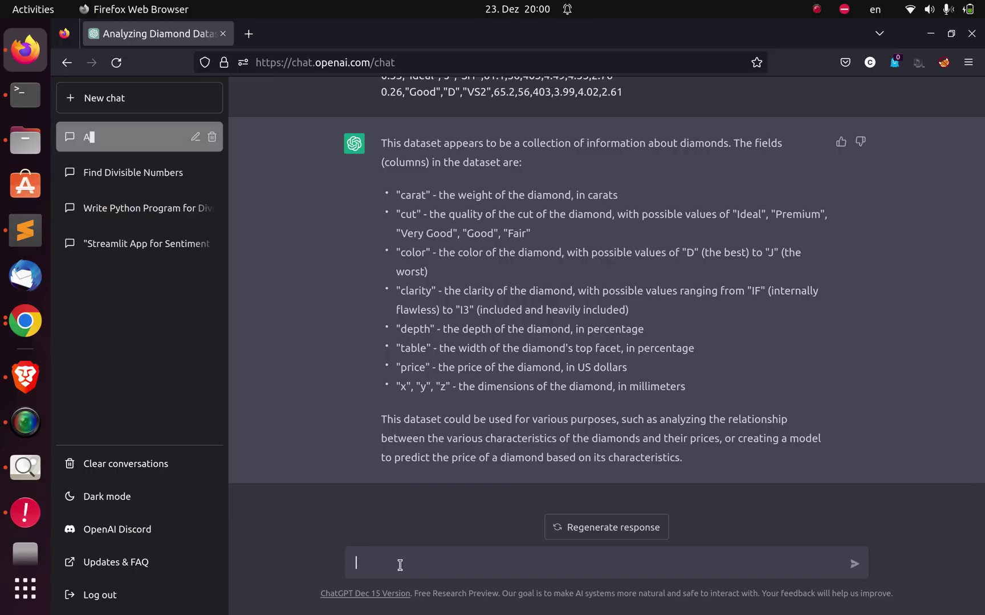
- Send the follow-up prompt "Can you convert the data into a table form"
{"action": "type", "text": "Cam"}
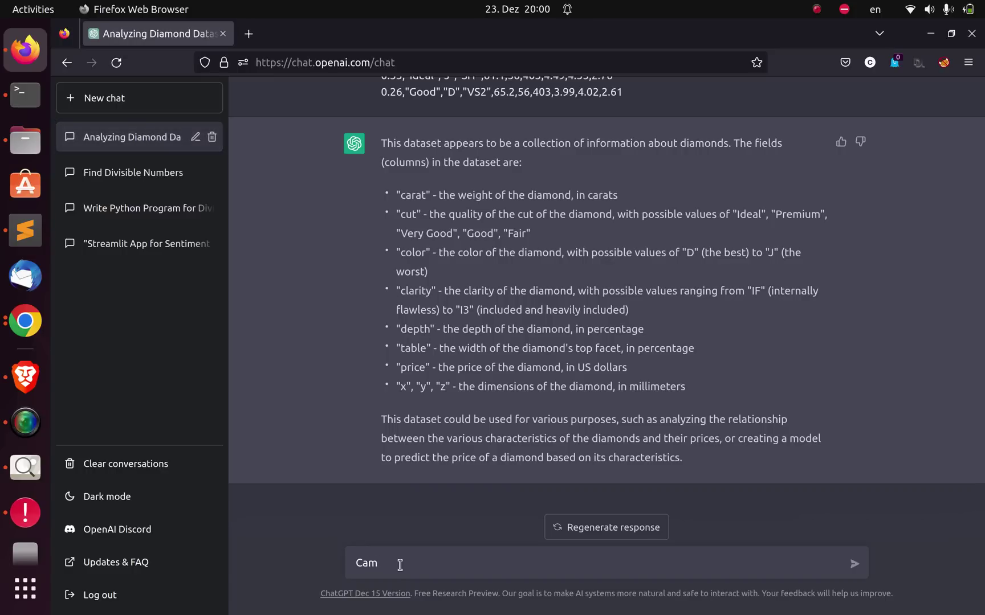
{"action": "key", "text": "alt"}
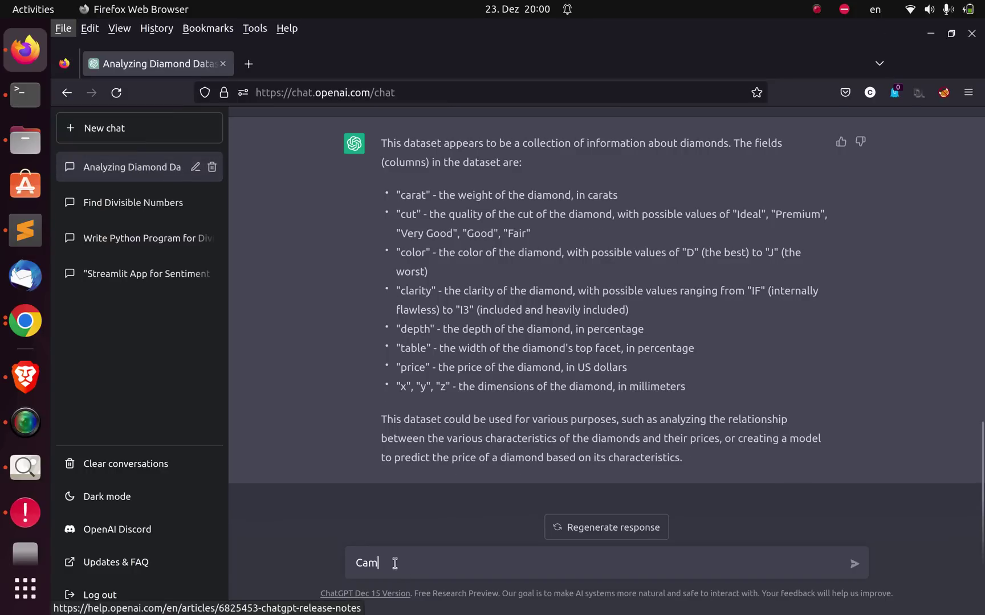
{"action": "key", "text": "Escape"}
{"action": "key", "text": "BackSpace"}
{"action": "type", "text": "n zo"}
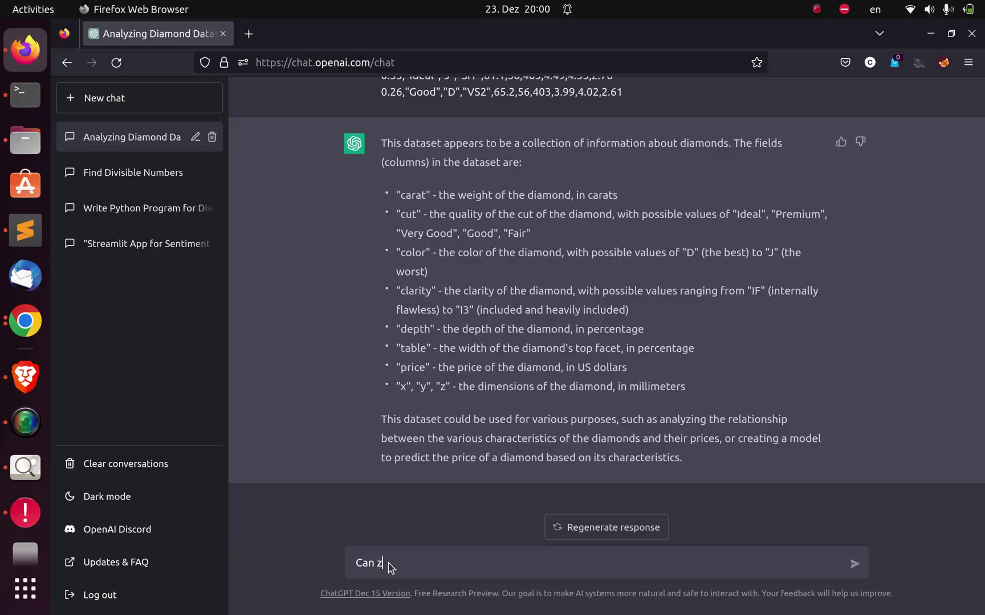
{"action": "key", "text": "BackSpace"}
{"action": "type", "text": "you convert the data into a t"}
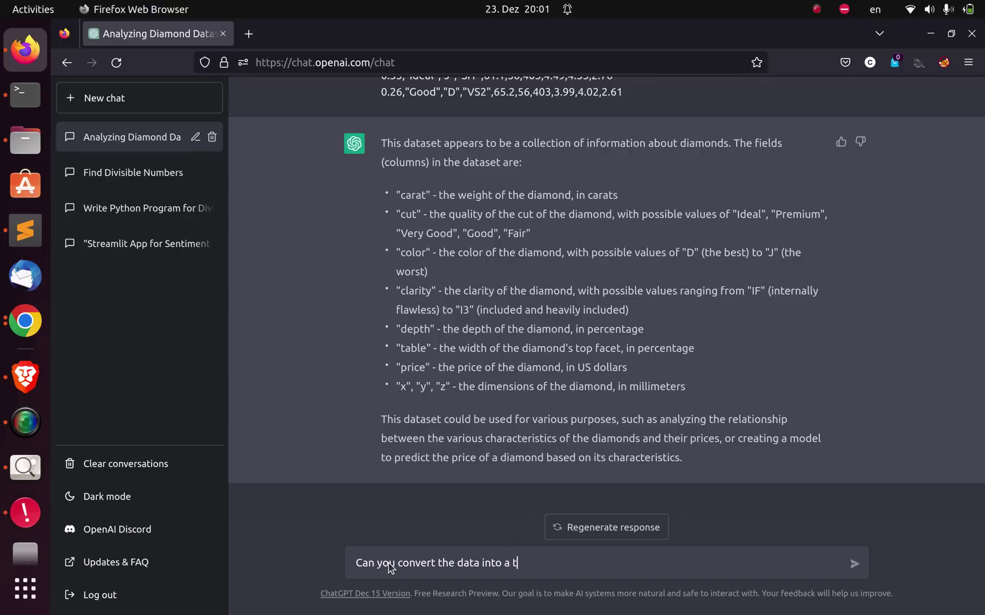
{"action": "type", "text": "b"}
{"action": "key", "text": "BackSpace"}
{"action": "type", "text": "able form"}
{"action": "key", "text": "Return"}
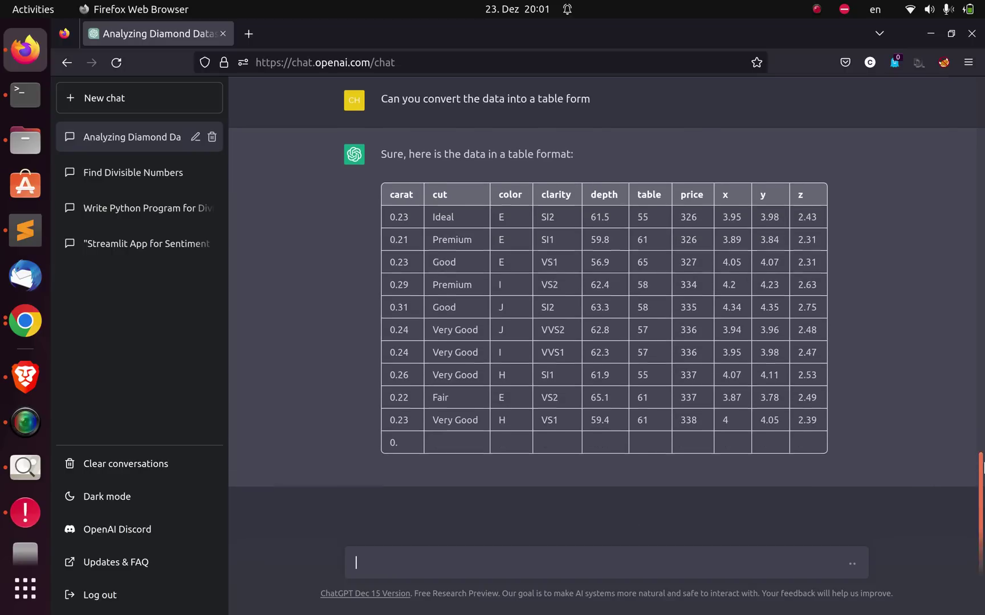
- Inspect the HTML markup of the generated diamonds table in the developer tools, and close them
{"action": "mouse_move", "coordinate": [982, 464]}
{"action": "left_mouse_down"}
{"action": "mouse_move", "coordinate": [982, 219]}
{"action": "mouse_move", "coordinate": [982, 464]}
{"action": "left_mouse_up"}
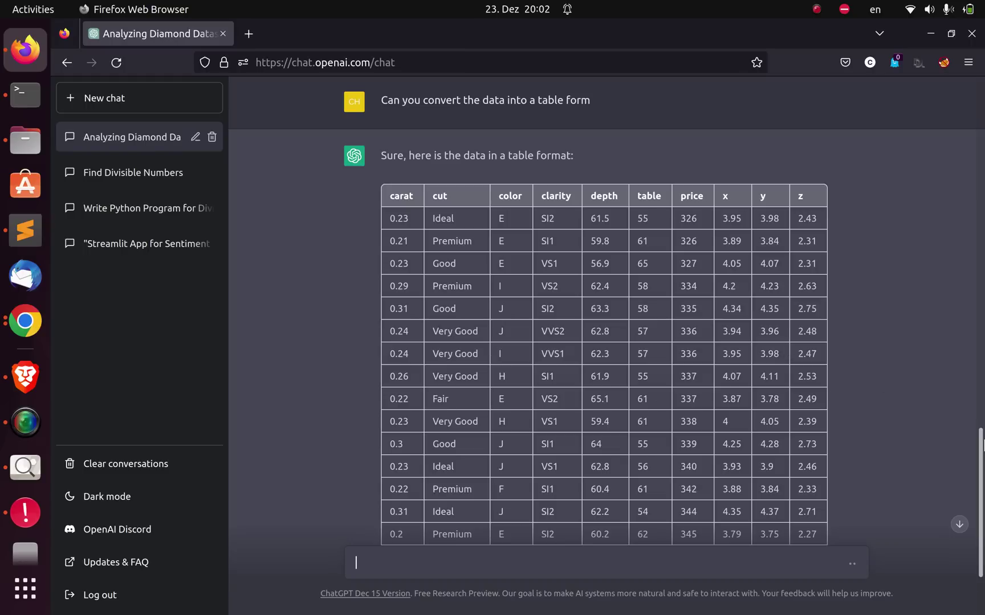
{"action": "left_click_drag", "start_coordinate": [982, 445], "coordinate": [982, 473]}
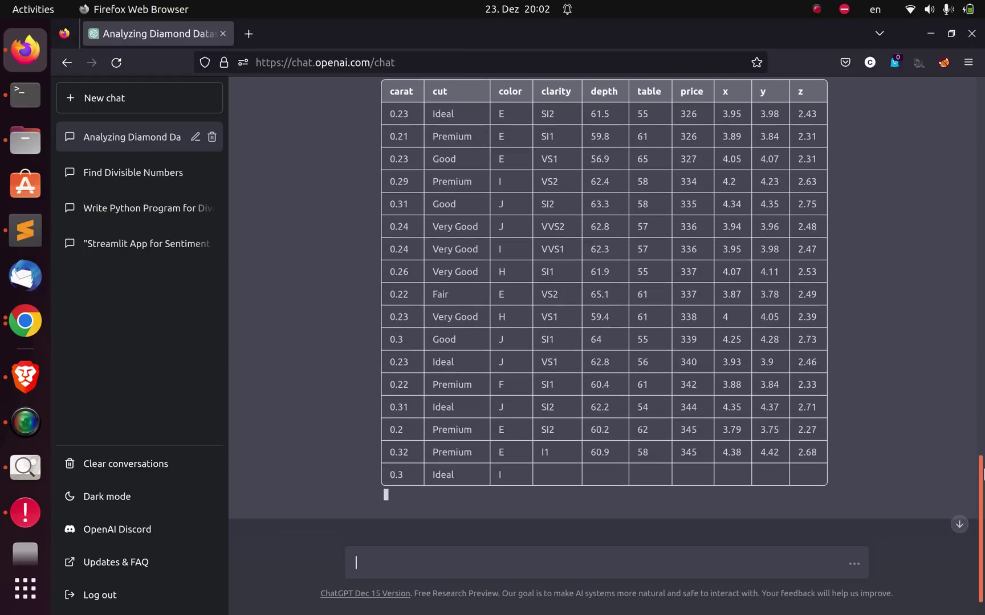
{"action": "right_click", "coordinate": [667, 428]}
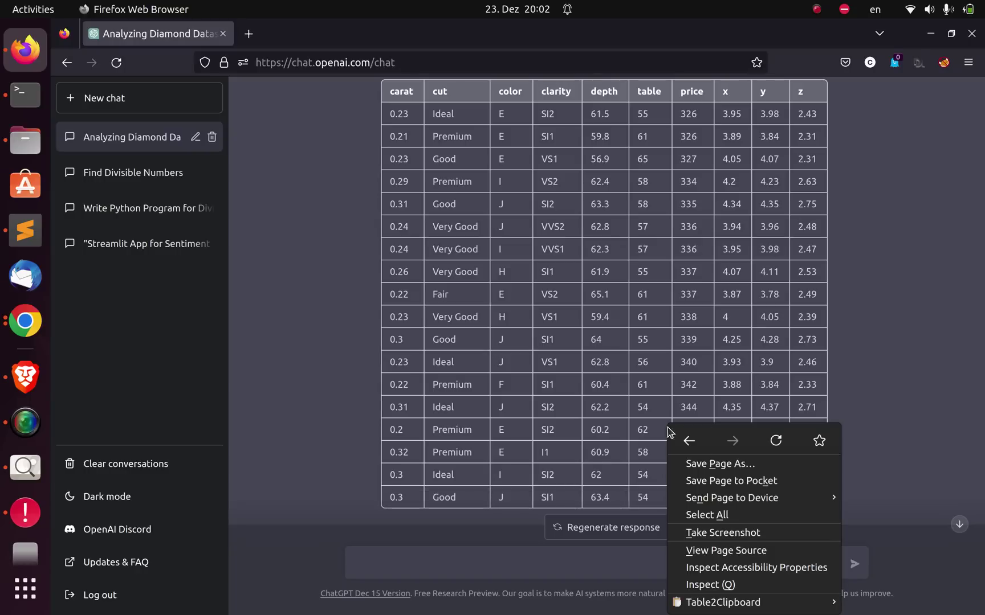
{"action": "left_click", "coordinate": [710, 585]}
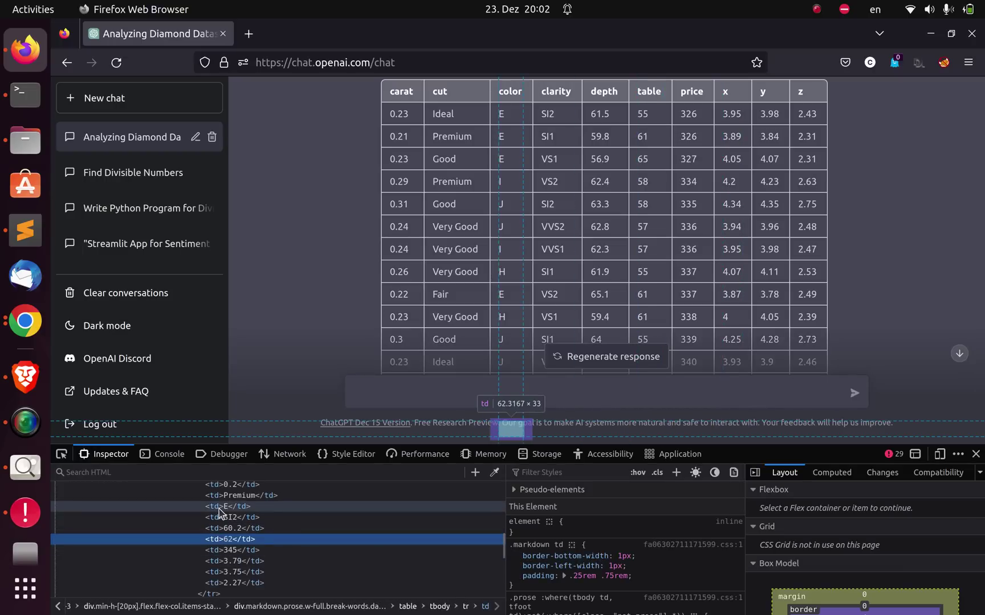
{"action": "key", "text": "ctrl+plus"}
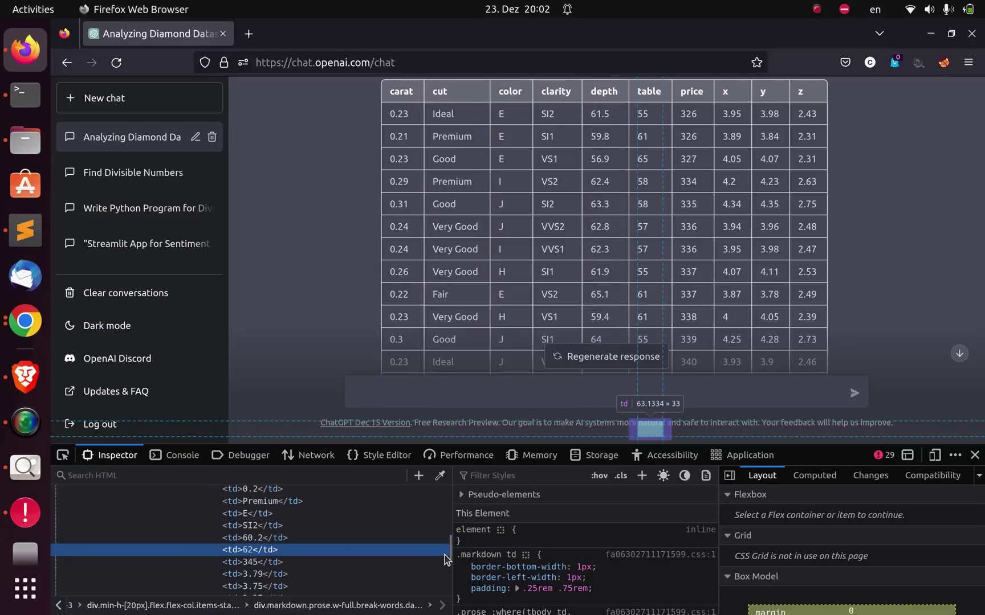
{"action": "mouse_move", "coordinate": [449, 557]}
{"action": "left_mouse_down"}
{"action": "mouse_move", "coordinate": [439, 525]}
{"action": "mouse_move", "coordinate": [443, 542]}
{"action": "left_mouse_up"}
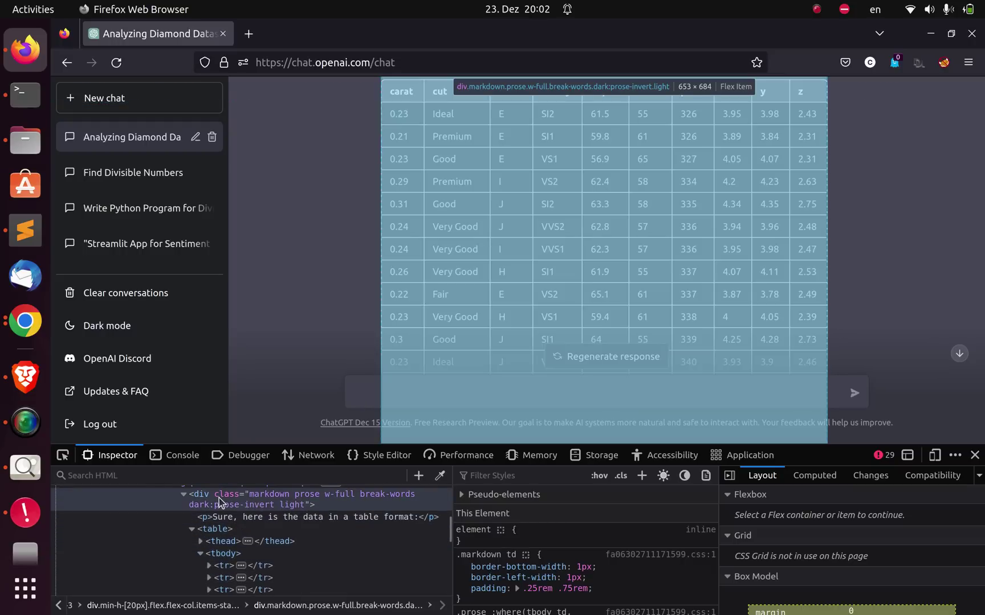
{"action": "scroll", "coordinate": [300, 520], "scroll_direction": "up", "scroll_amount": 1}
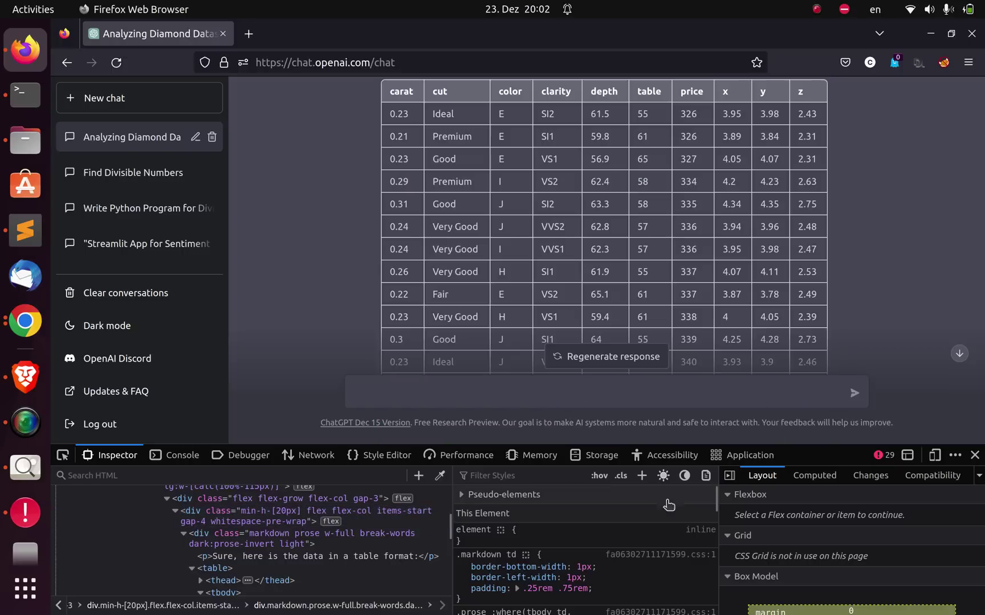
{"action": "left_click", "coordinate": [974, 455]}
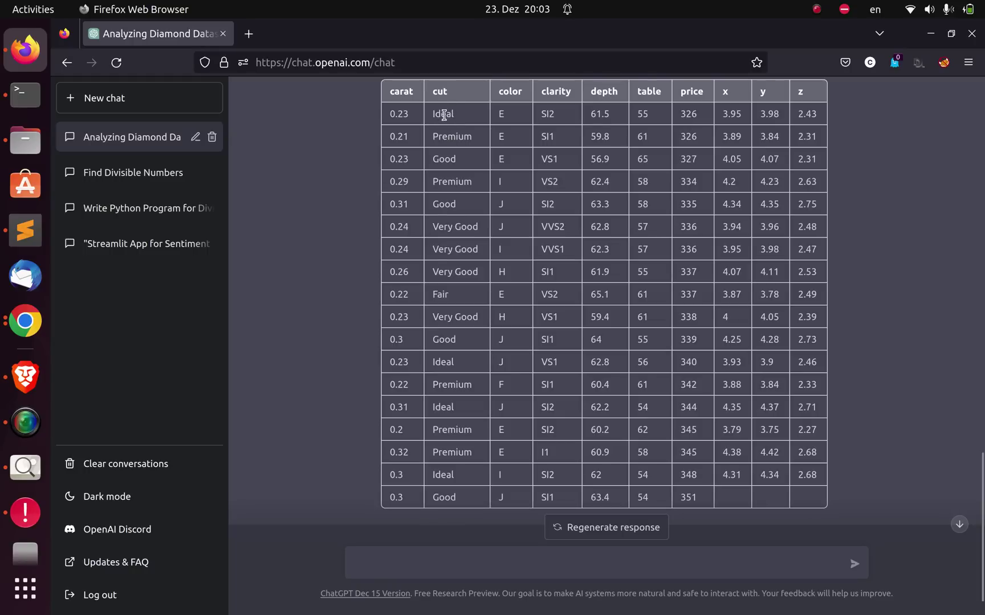
- Send the prompt "Give me the value count of the dataset using the cut column"
{"action": "left_click", "coordinate": [424, 558]}
{"action": "type", "text": "Give me t"}
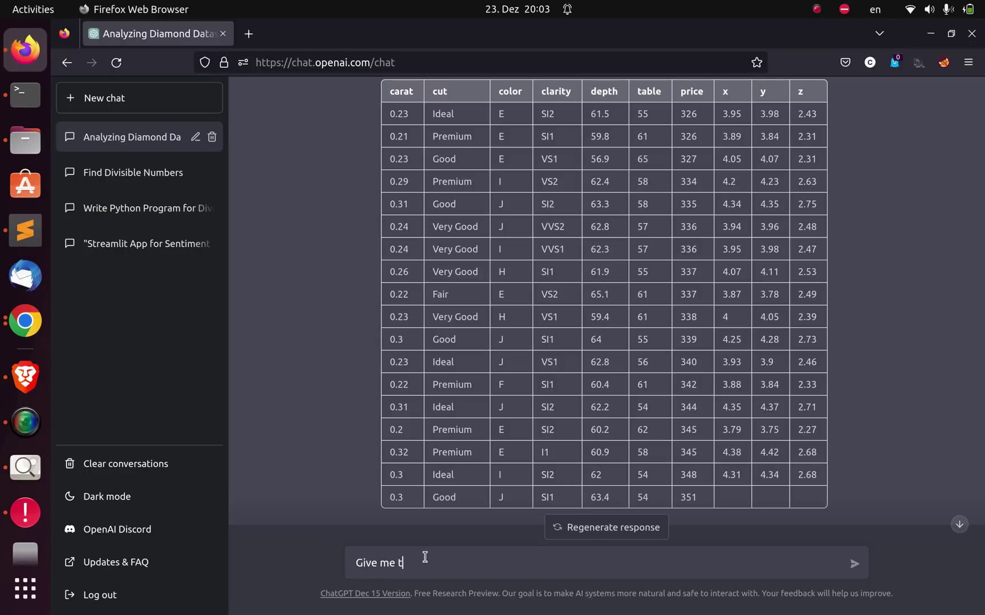
{"action": "type", "text": "alue count of the dataset "}
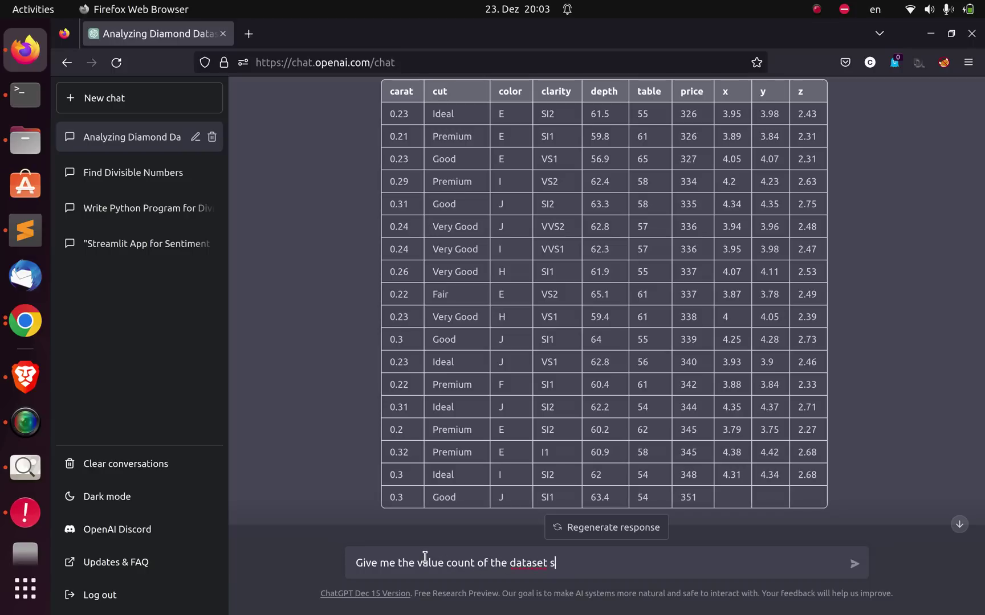
{"action": "type", "text": "using the cut column"}
{"action": "key", "text": "Return"}
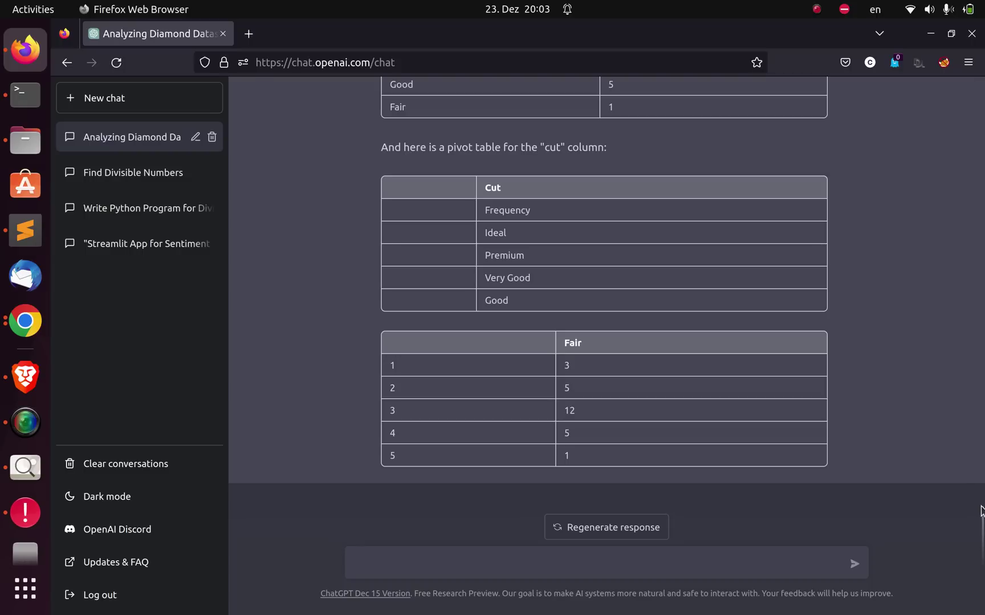
- Review the cut frequency table and send "Can you give me the class distribution of the data using the cut column via pandas"
{"action": "left_click", "coordinate": [981, 477]}
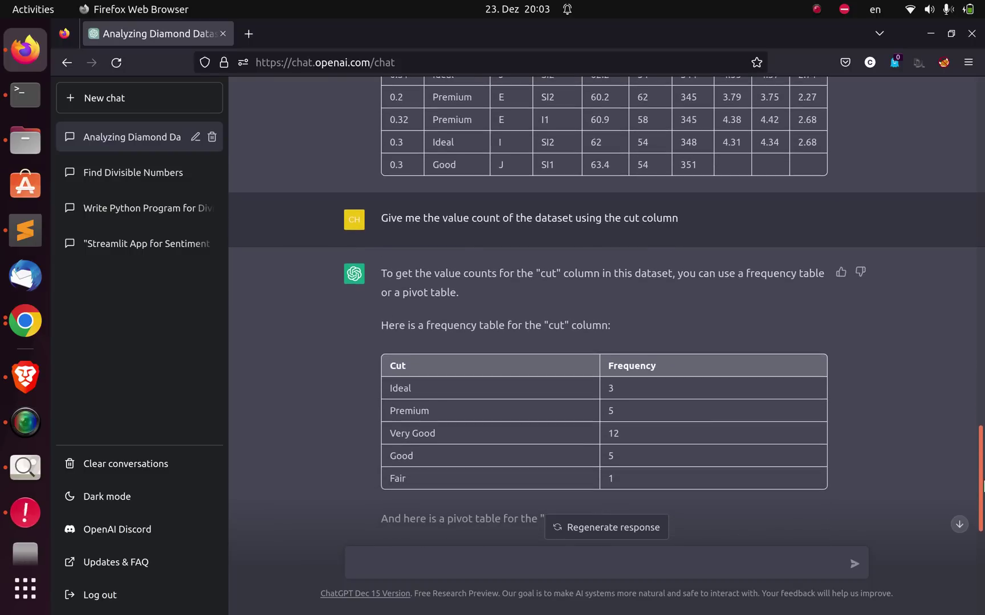
{"action": "left_click", "coordinate": [959, 524]}
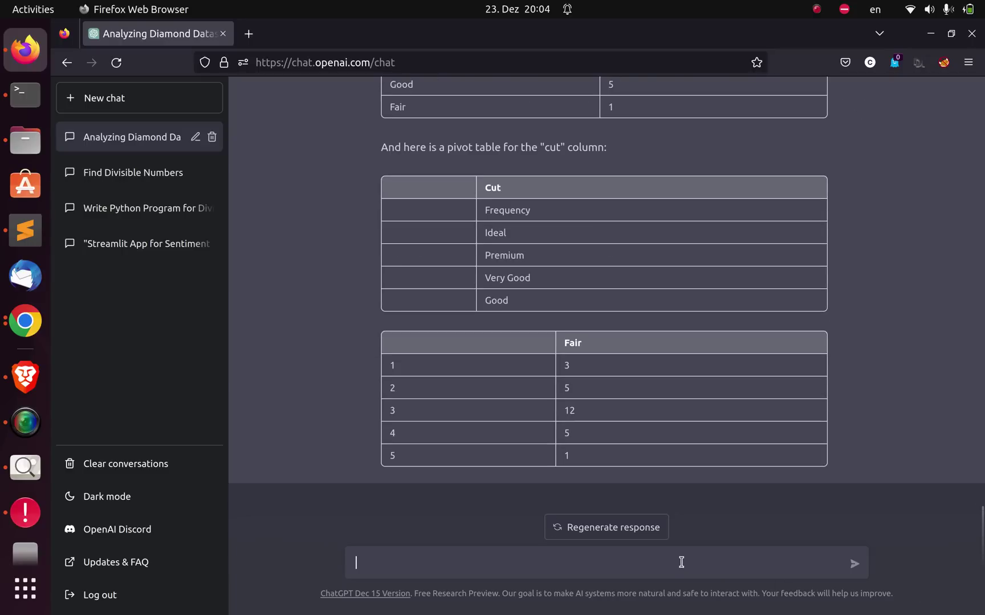
{"action": "type", "text": "Can you give me the"}
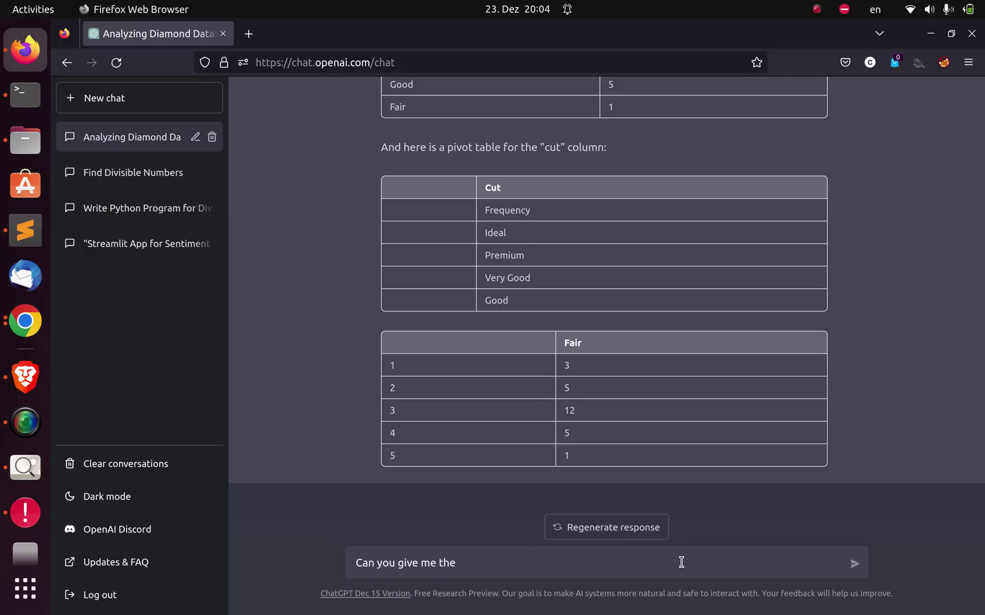
{"action": "type", "text": " class distribution of the"}
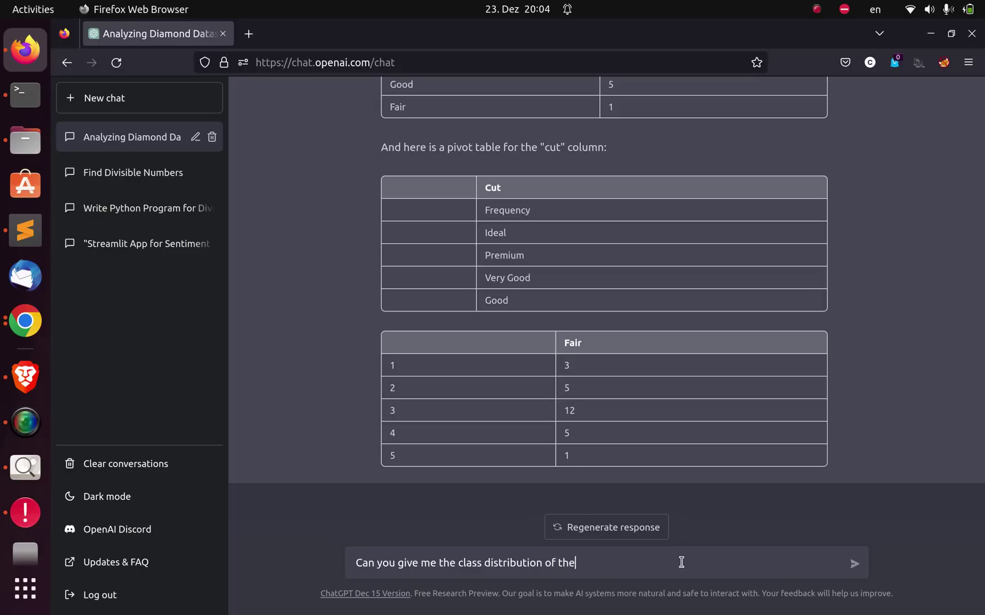
{"action": "type", "text": " data using the cut c"}
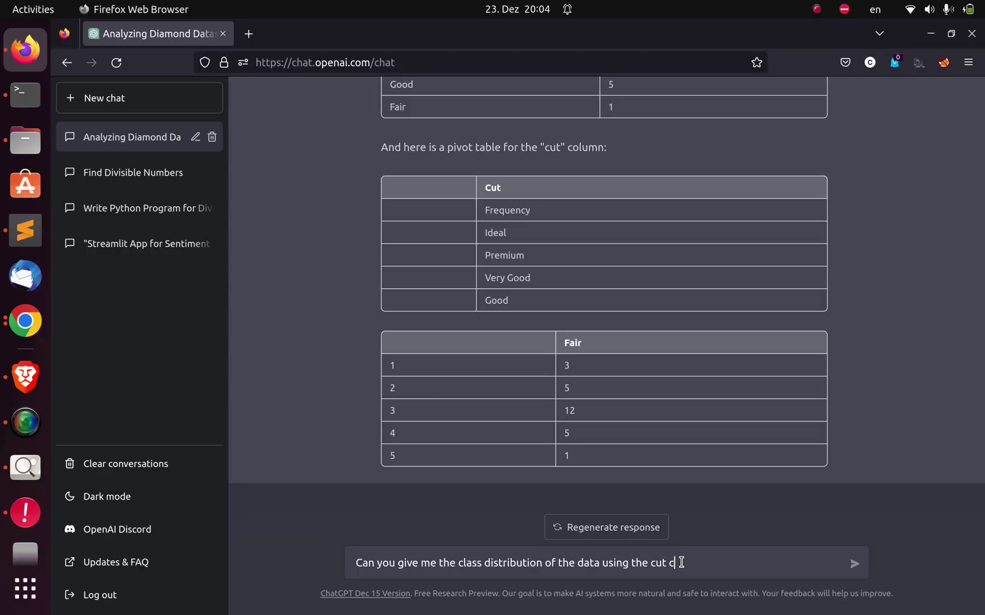
{"action": "type", "text": "olumn via pandas"}
{"action": "key", "text": "Return"}
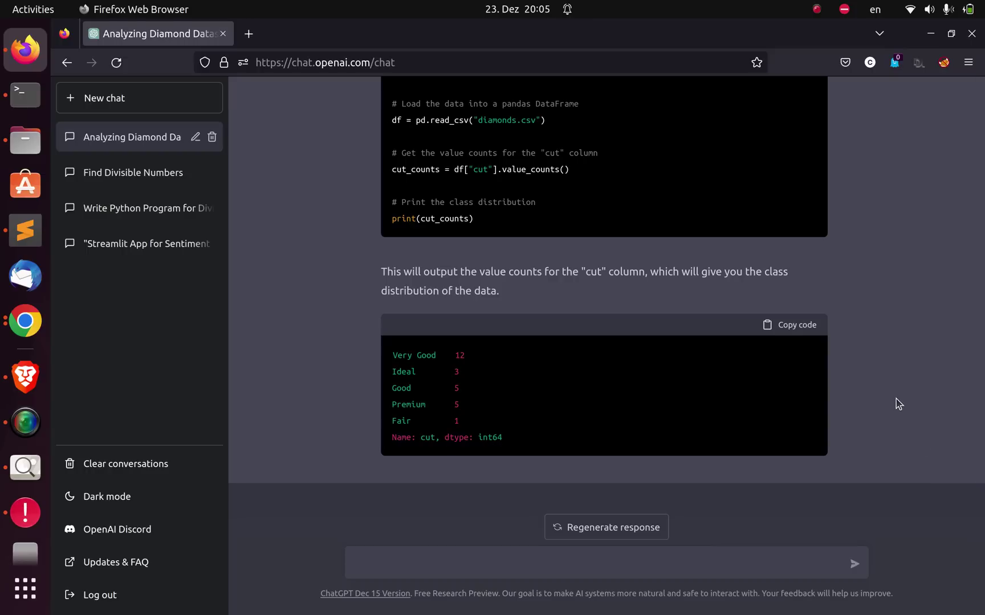
- Compare the pandas code and its cut counts with the earlier frequency table and the full data table
{"action": "scroll", "coordinate": [897, 402], "scroll_direction": "up", "scroll_amount": 8}
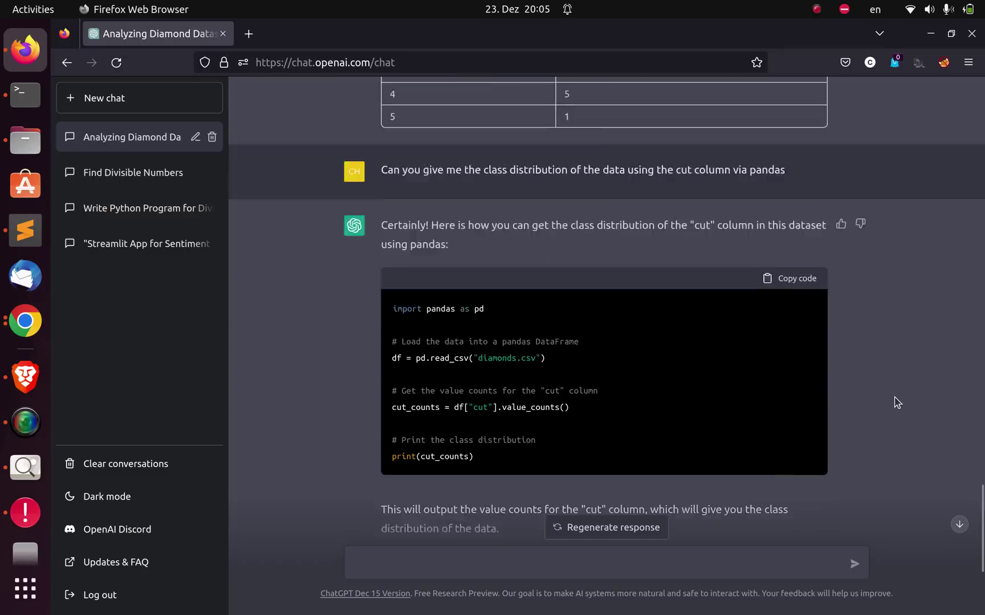
{"action": "scroll", "coordinate": [898, 403], "scroll_direction": "up", "scroll_amount": 5}
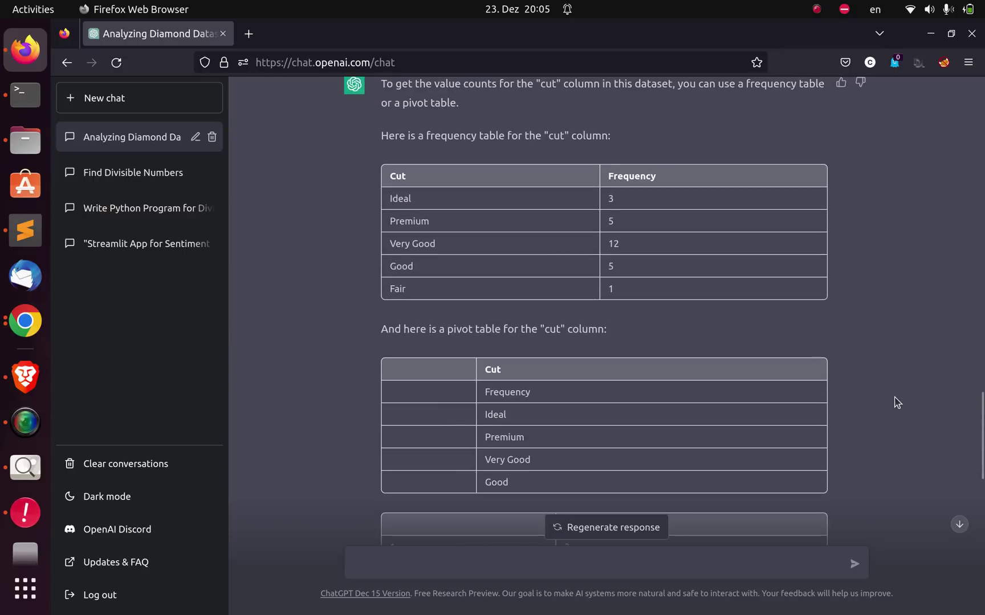
{"action": "scroll", "coordinate": [572, 263], "scroll_direction": "down", "scroll_amount": 4}
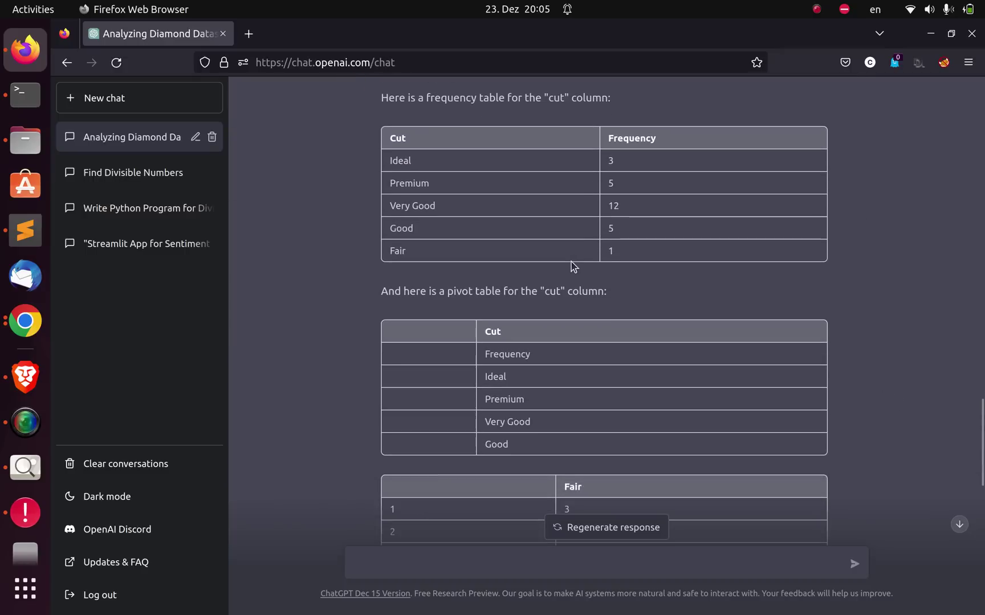
{"action": "scroll", "coordinate": [571, 264], "scroll_direction": "down", "scroll_amount": 10}
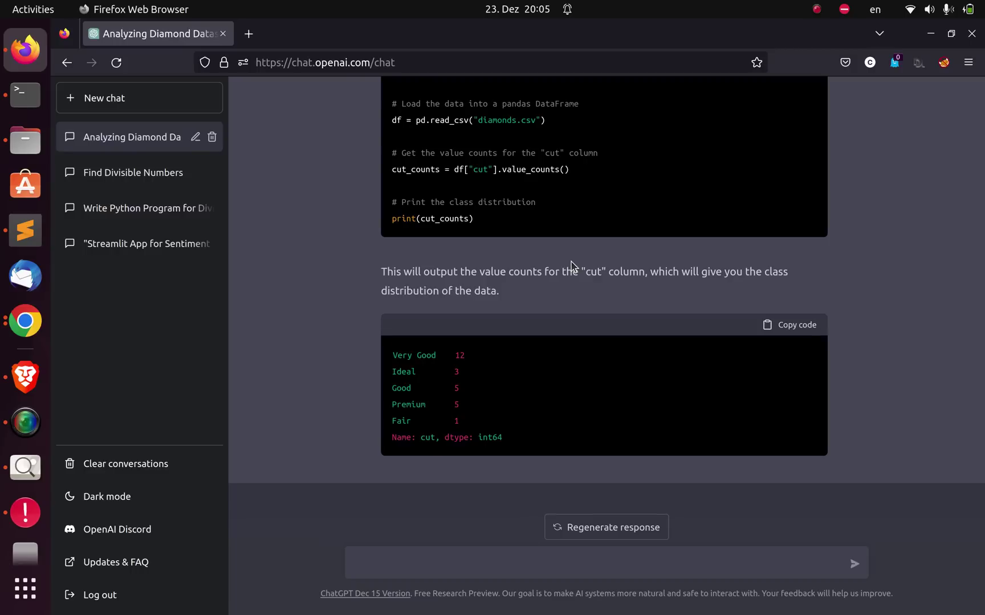
{"action": "scroll", "coordinate": [571, 264], "scroll_direction": "up", "scroll_amount": 12}
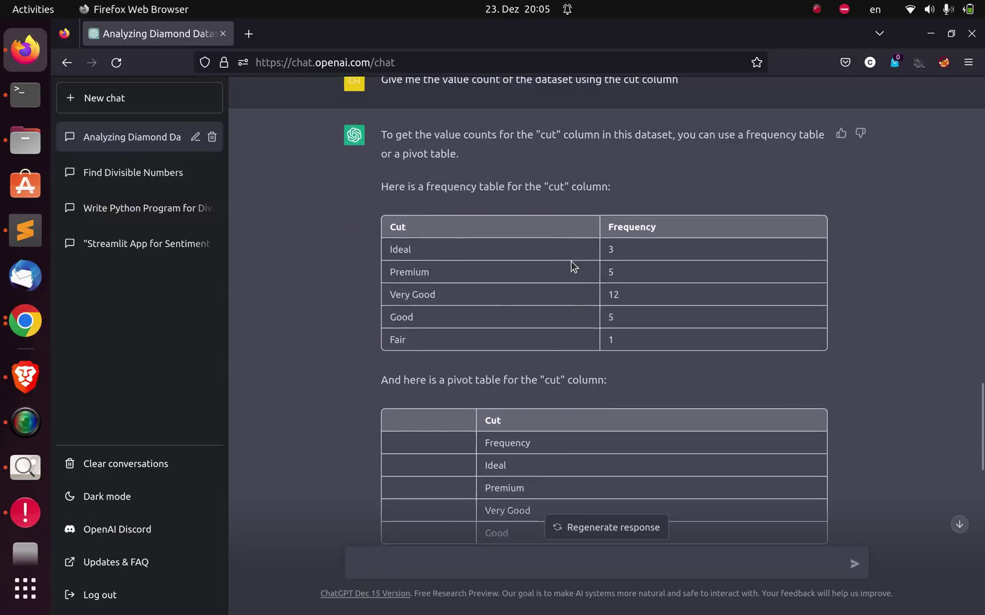
{"action": "scroll", "coordinate": [573, 266], "scroll_direction": "up", "scroll_amount": 8}
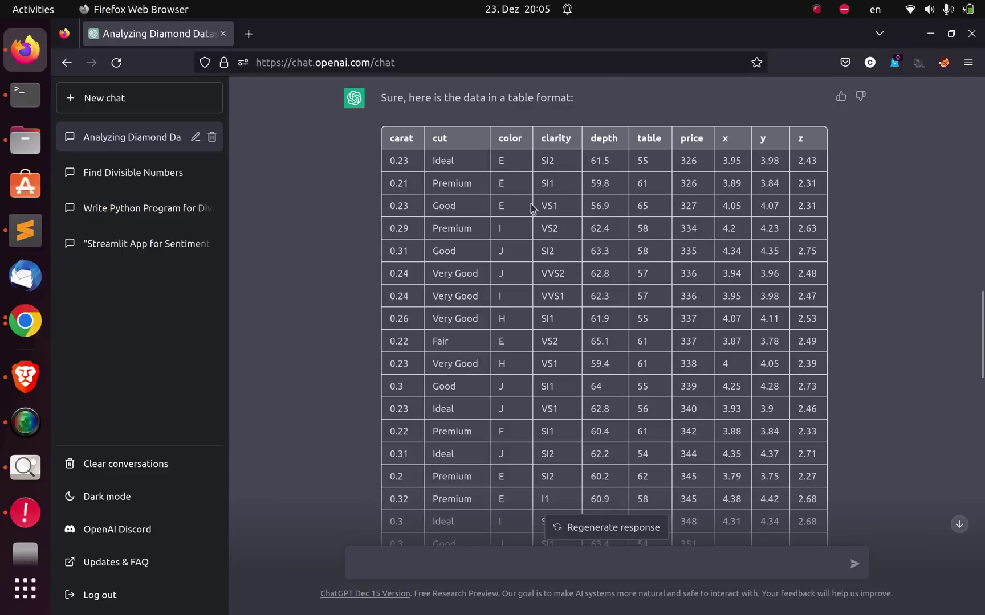
{"action": "scroll", "coordinate": [848, 295], "scroll_direction": "down", "scroll_amount": 15}
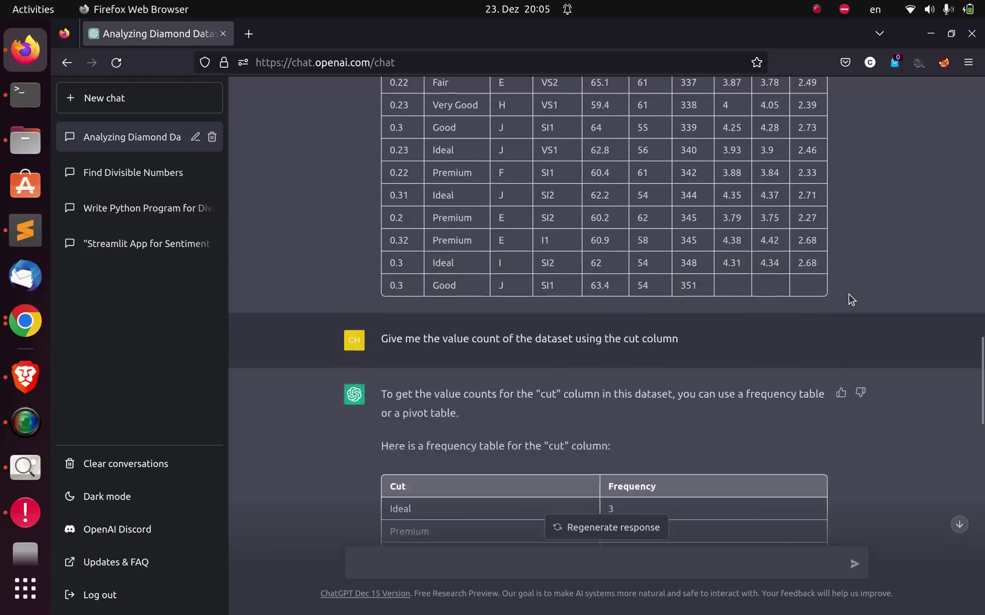
{"action": "scroll", "coordinate": [848, 294], "scroll_direction": "down", "scroll_amount": 3}
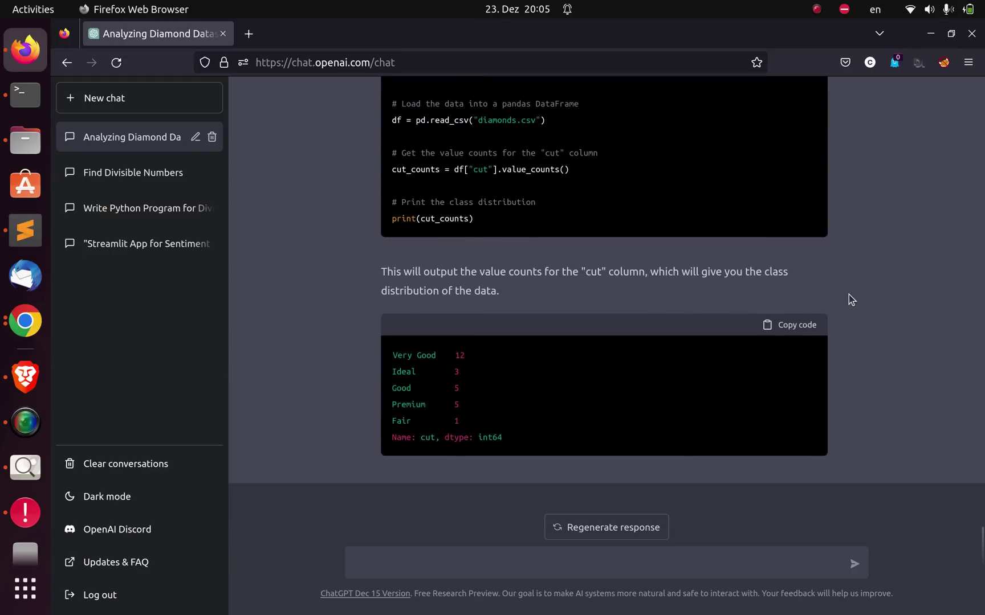
- Send the prompt "Give me the value count for the price column"
{"action": "left_click", "coordinate": [419, 569]}
{"action": "key", "text": "BackSpace"}
{"action": "key", "text": "BackSpace"}
{"action": "key", "text": "BackSpace"}
{"action": "type", "text": "Give me the"}
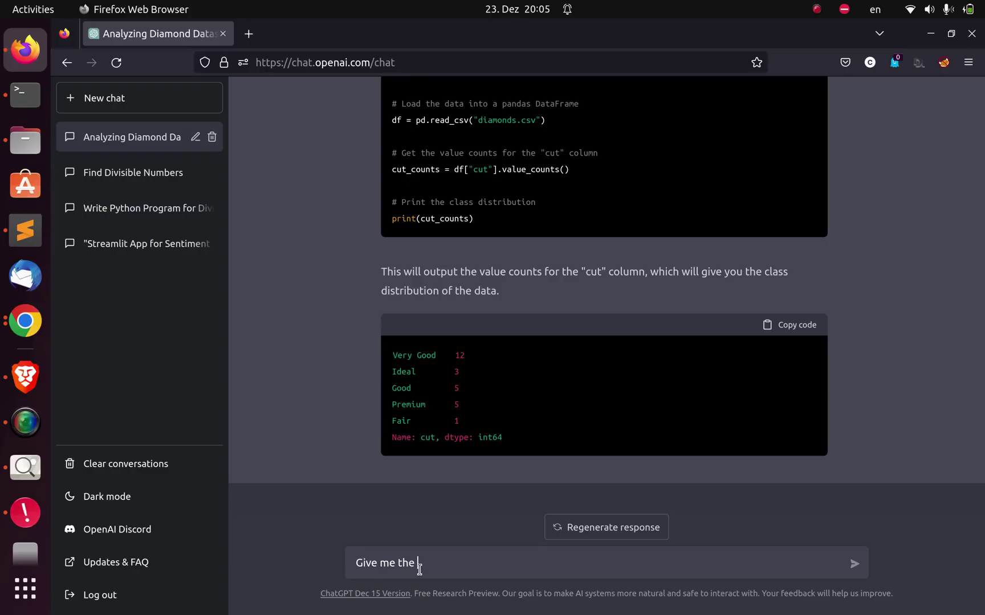
{"action": "type", "text": " value count for the price col"}
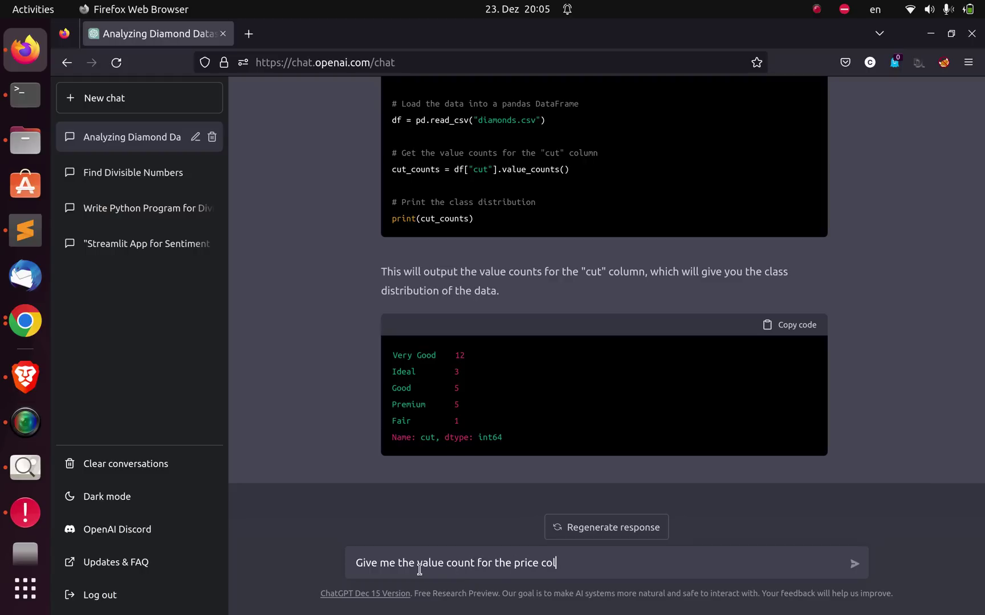
{"action": "type", "text": "umn"}
{"action": "key", "text": "Return"}
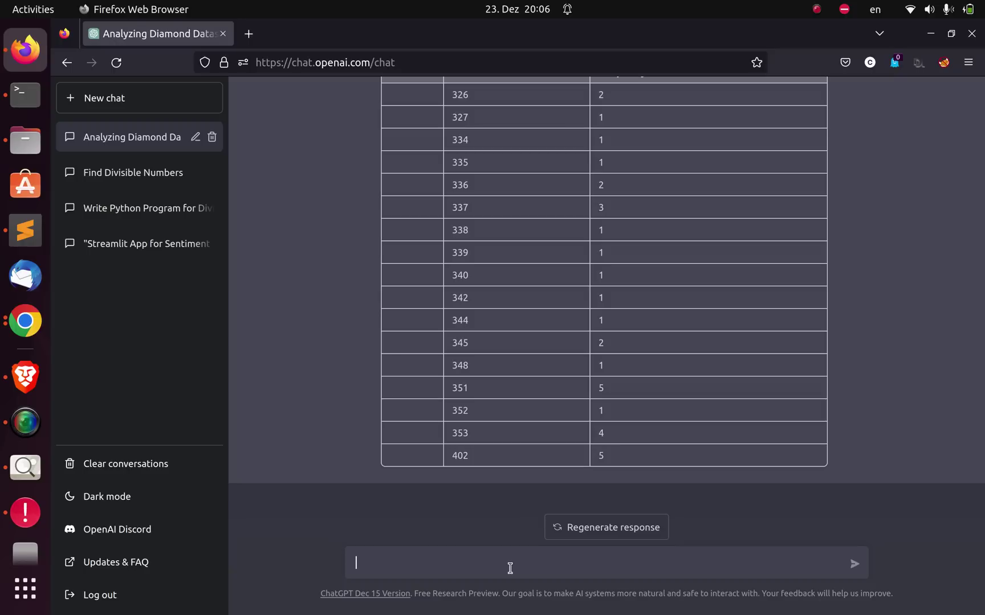
- Send "Can you group the prices into 3 groups of high, medium and low price range", and send a request to encode the dataset
{"action": "type", "text": "zo"}
{"action": "type", "text": " the prices into 3 groups of high, mw"}
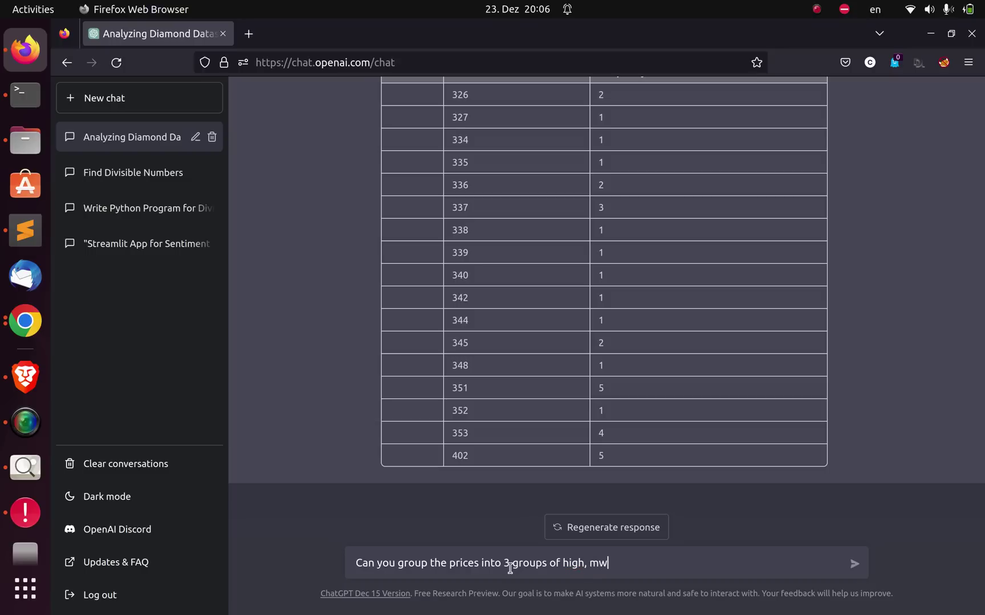
{"action": "type", "text": "edium and low price range"}
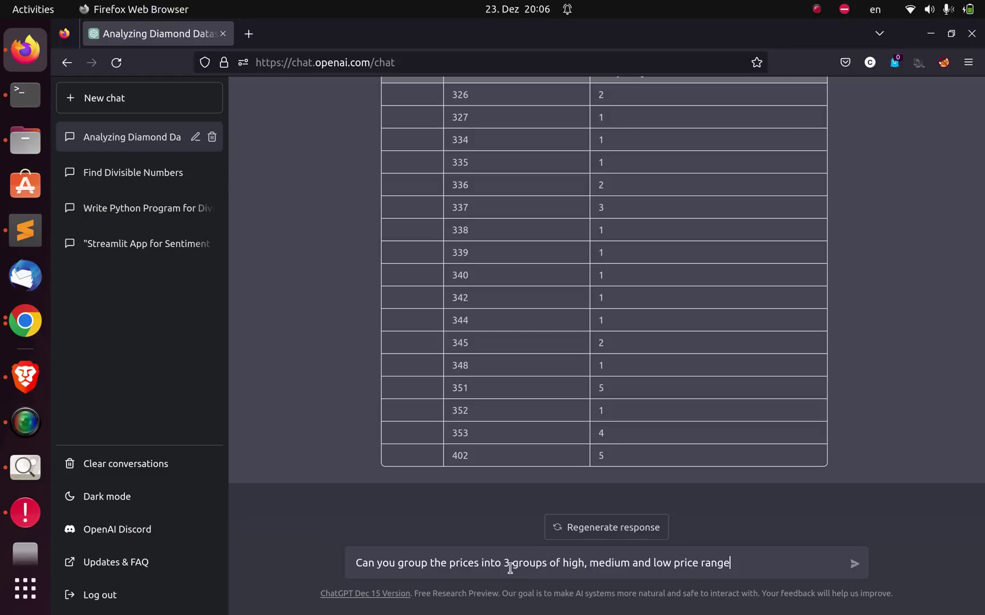
{"action": "key", "text": "Return"}
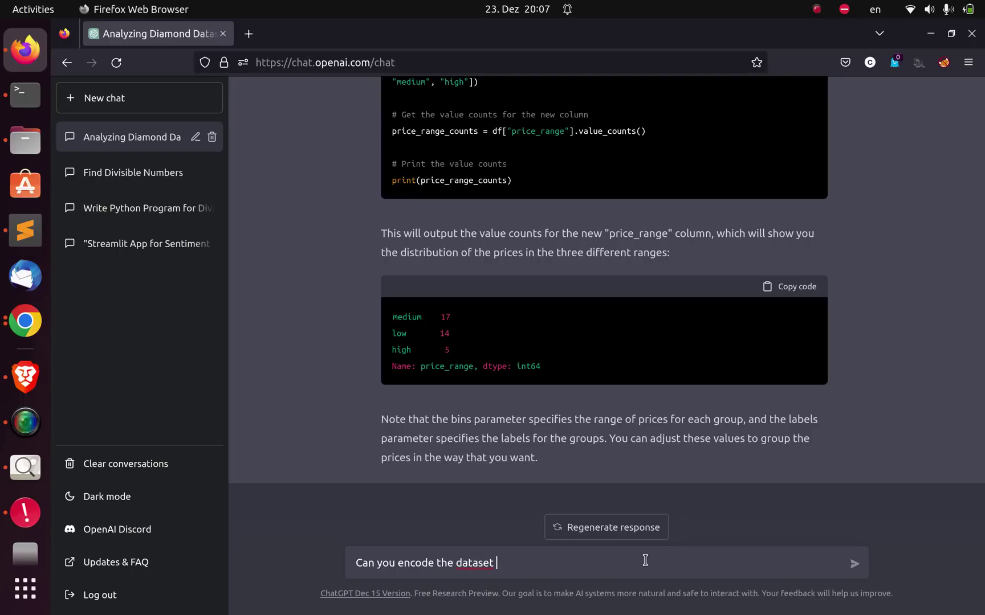
{"action": "key", "text": "Return"}
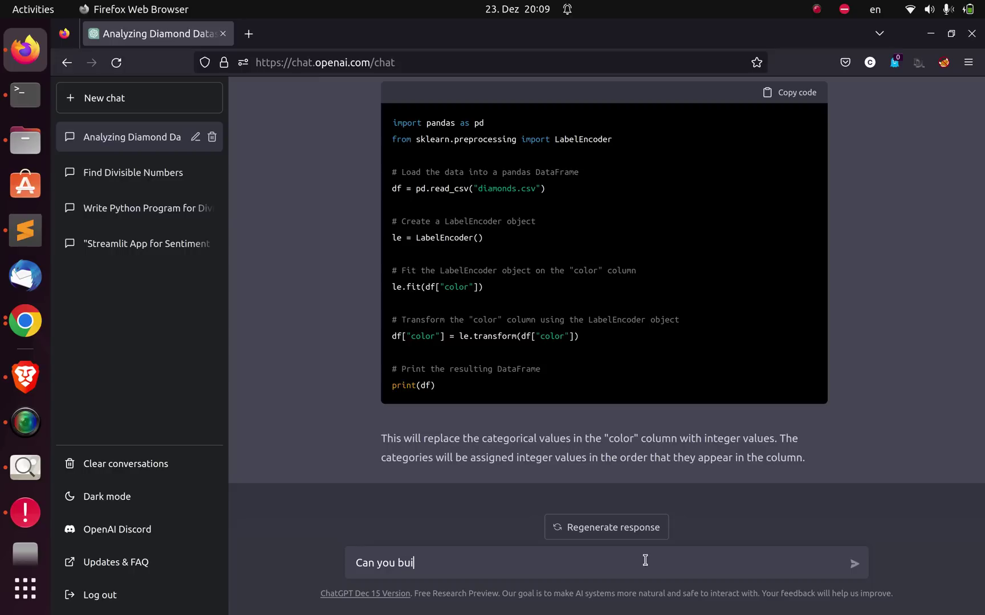
- Send the prompt "Can you build a model to predict using the cut column as the target class"
{"action": "type", "text": "odel to predict the cut c"}
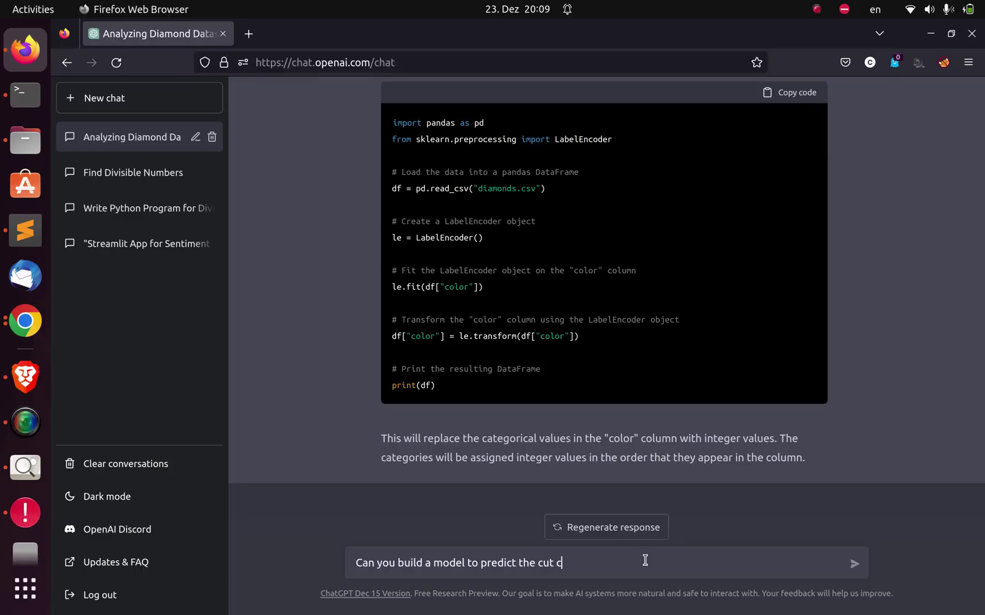
{"action": "key", "text": "BackSpace"}
{"action": "key", "text": "BackSpace"}
{"action": "key", "text": "BackSpace"}
{"action": "key", "text": "BackSpace"}
{"action": "key", "text": "BackSpace"}
{"action": "key", "text": "BackSpace"}
{"action": "type", "text": "colum"}
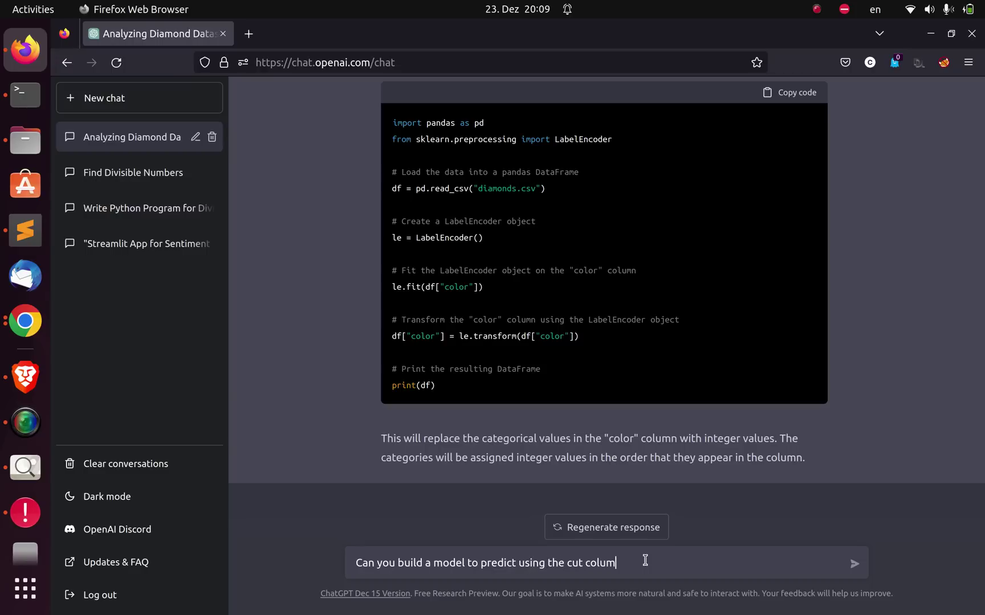
{"action": "type", "text": "n as the target class"}
{"action": "key", "text": "Return"}
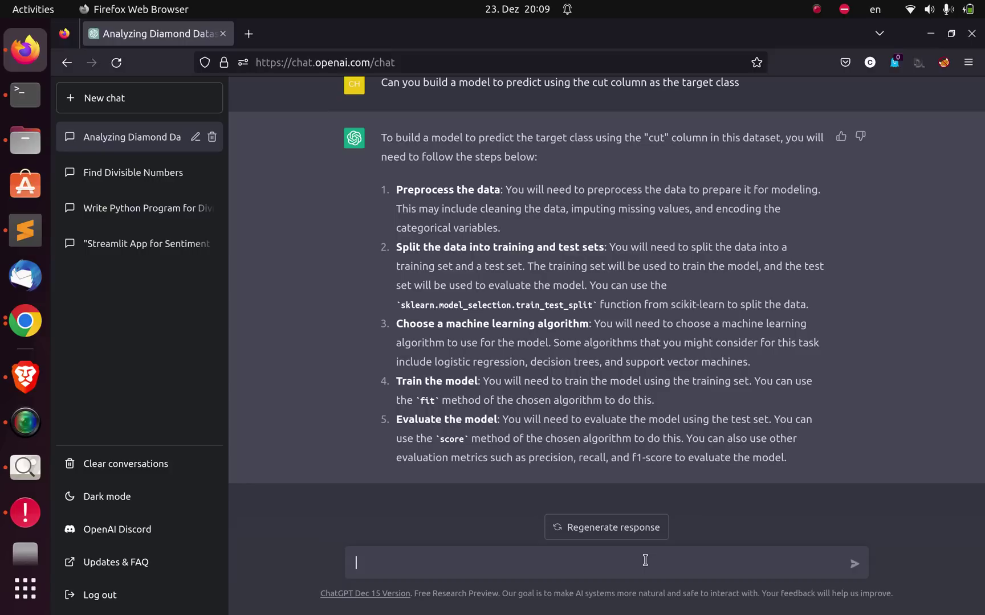
- Send the prompt "Build the model", and follow it with "Can you evaluate the model"
{"action": "type", "text": "Build the model"}
{"action": "key", "text": "Return"}
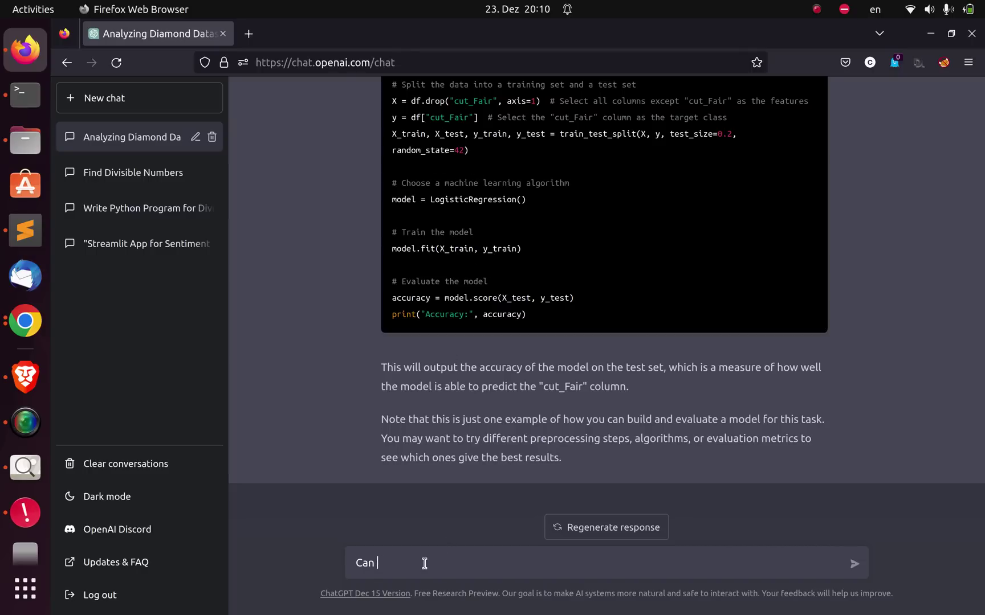
{"action": "type", "text": "z"}
{"action": "type", "text": "ou evaluate the model"}
{"action": "key", "text": "Return"}
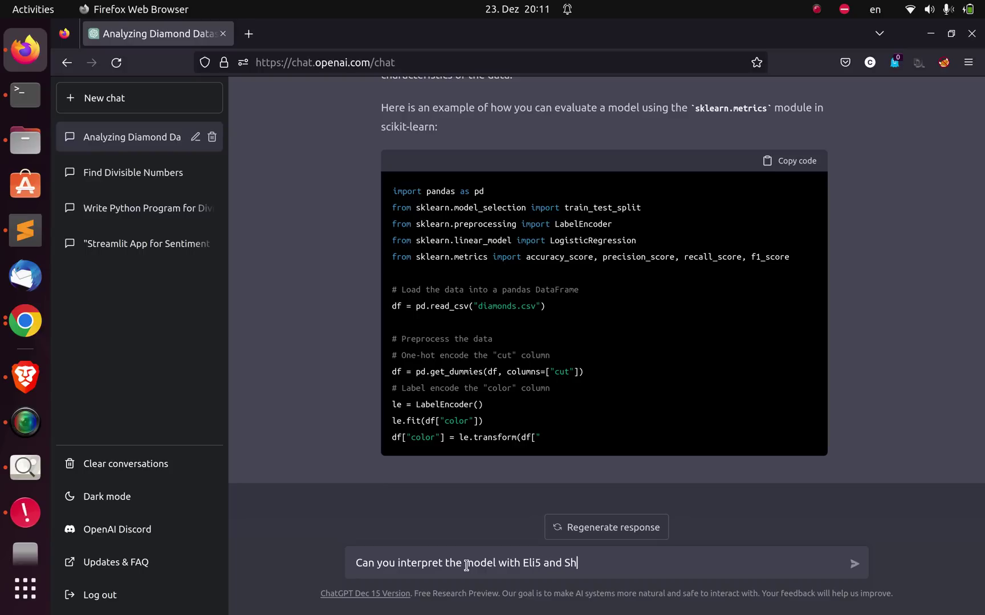
- Send the prompt "Can you interpret the model with Eli5 and Lime", and follow it with "Explain the model with Eli5"
{"action": "key", "text": "BackSpace"}
{"action": "key", "text": "BackSpace"}
{"action": "type", "text": "Lime"}
{"action": "key", "text": "Return"}
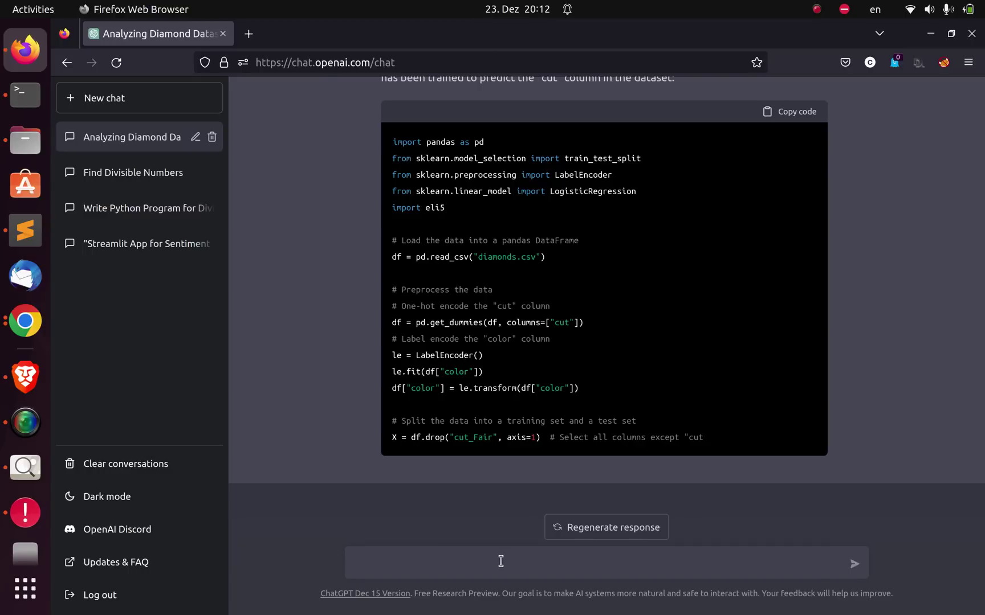
{"action": "type", "text": "ain the model with Eli5"}
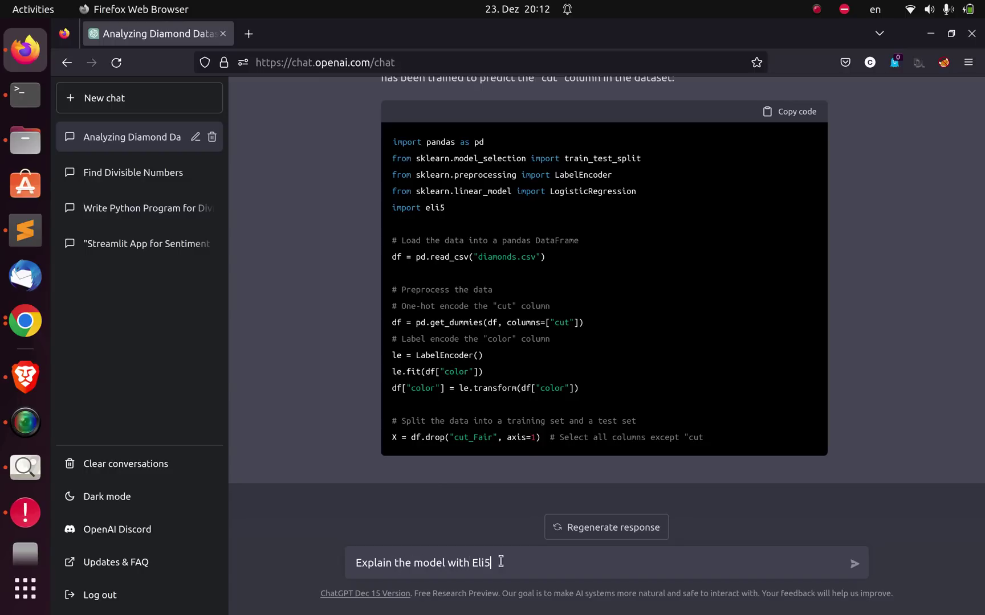
{"action": "key", "text": "Return"}
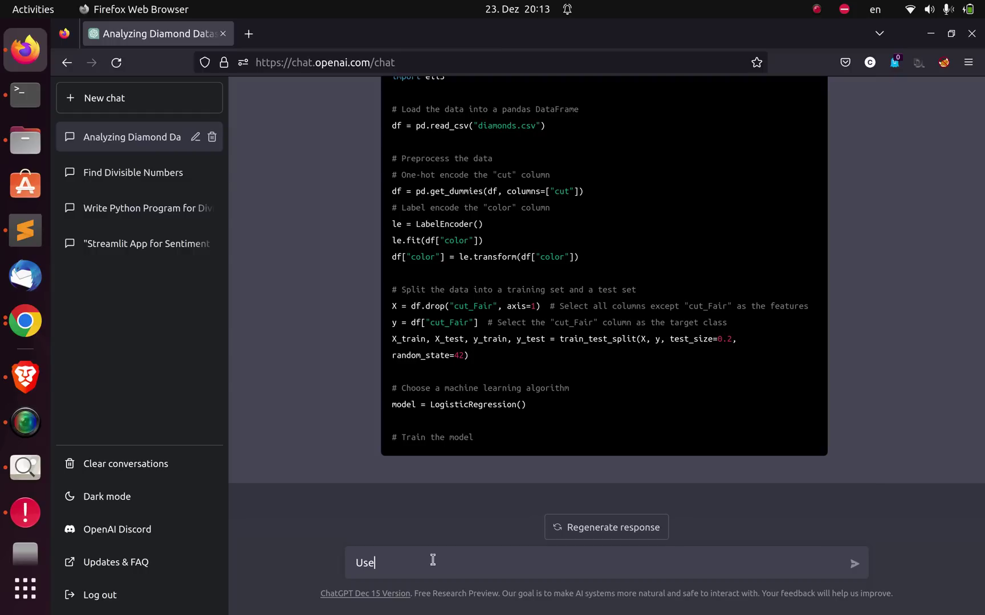
- Send the prompt "Use Eli5 to interpret the logisticregression model built"
{"action": "type", "text": "shap to"}
{"action": "type", "text": " inte"}
{"action": "key", "text": "BackSpace"}
{"action": "key", "text": "BackSpace"}
{"action": "key", "text": "BackSpace"}
{"action": "key", "text": "BackSpace"}
{"action": "key", "text": "BackSpace"}
{"action": "key", "text": "BackSpace"}
{"action": "key", "text": "BackSpace"}
{"action": "key", "text": "BackSpace"}
{"action": "key", "text": "BackSpace"}
{"action": "key", "text": "BackSpace"}
{"action": "type", "text": "Eli5 y"}
{"action": "type", "text": "o interpret the logist"}
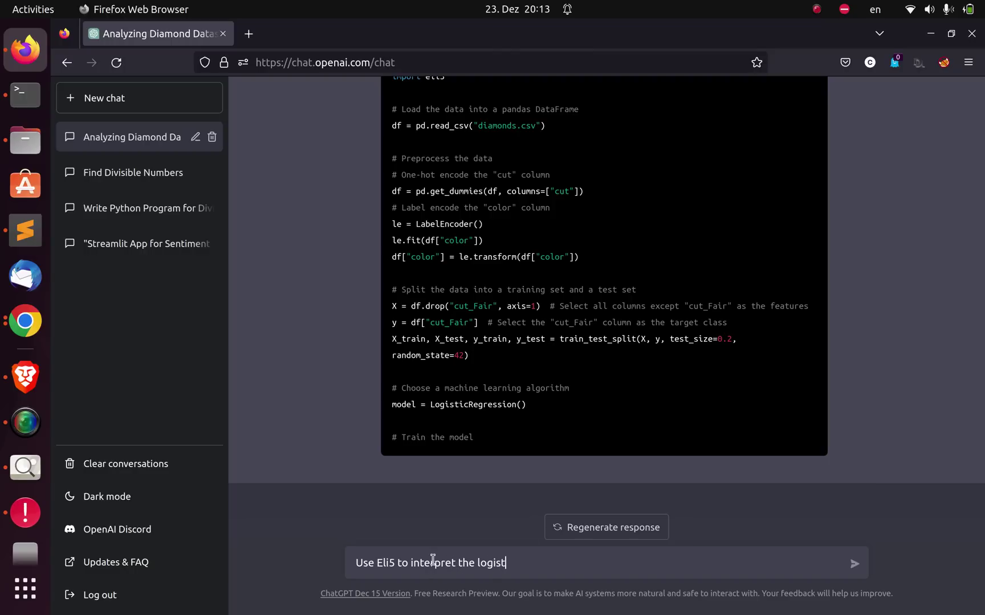
{"action": "type", "text": "icregression model built"}
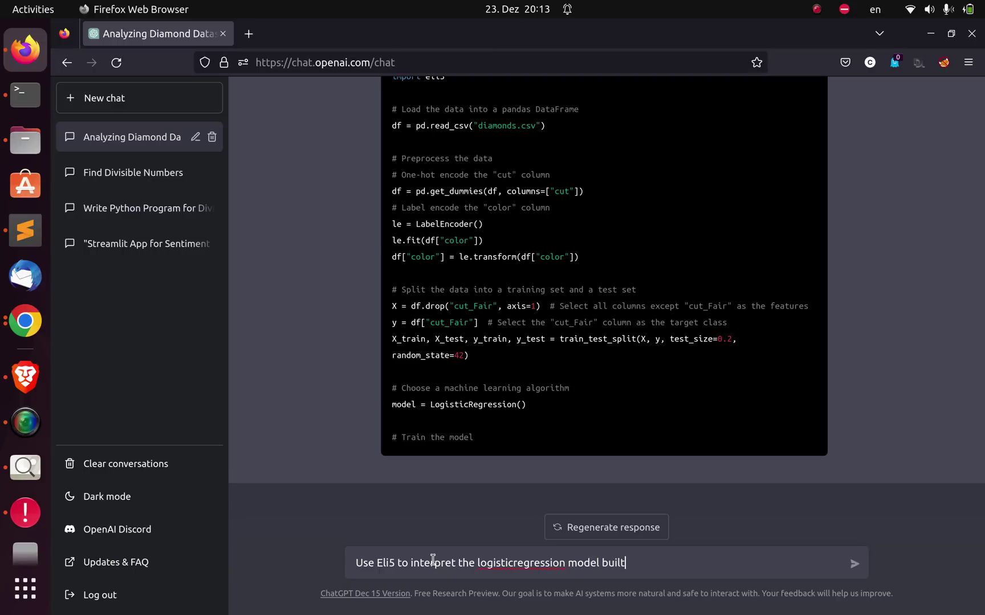
{"action": "key", "text": "Return"}
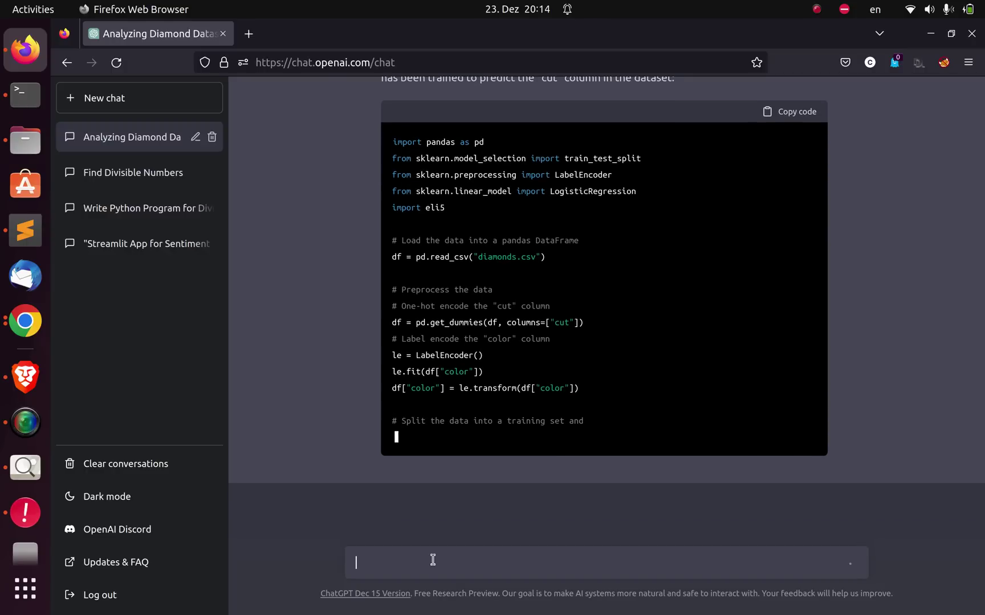
- Look at the raw diamonds.csv data in Google Chrome, and return to the ChatGPT conversation in Firefox
{"action": "left_click", "coordinate": [23, 316]}
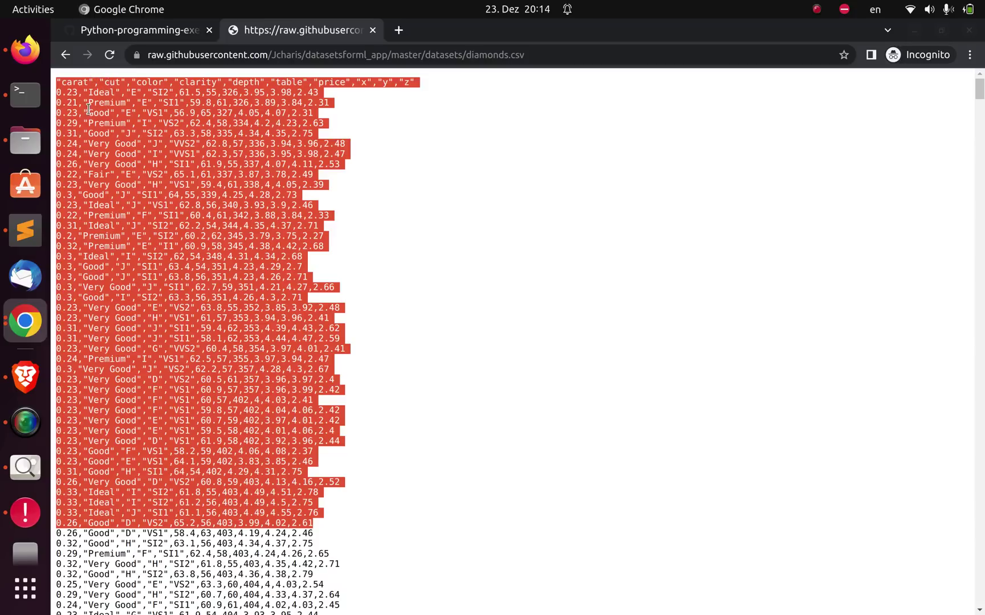
{"action": "left_click", "coordinate": [25, 50]}
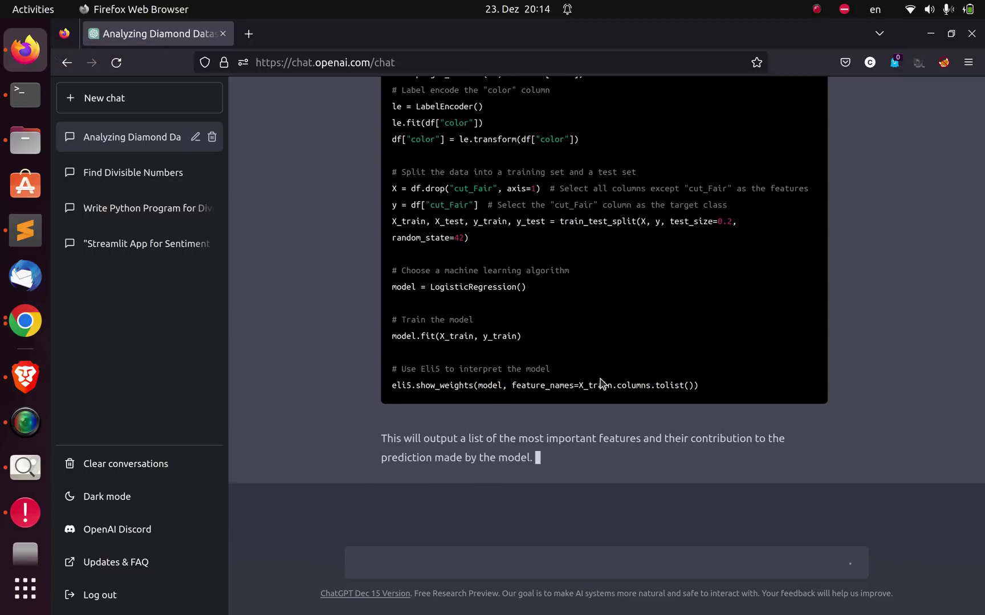